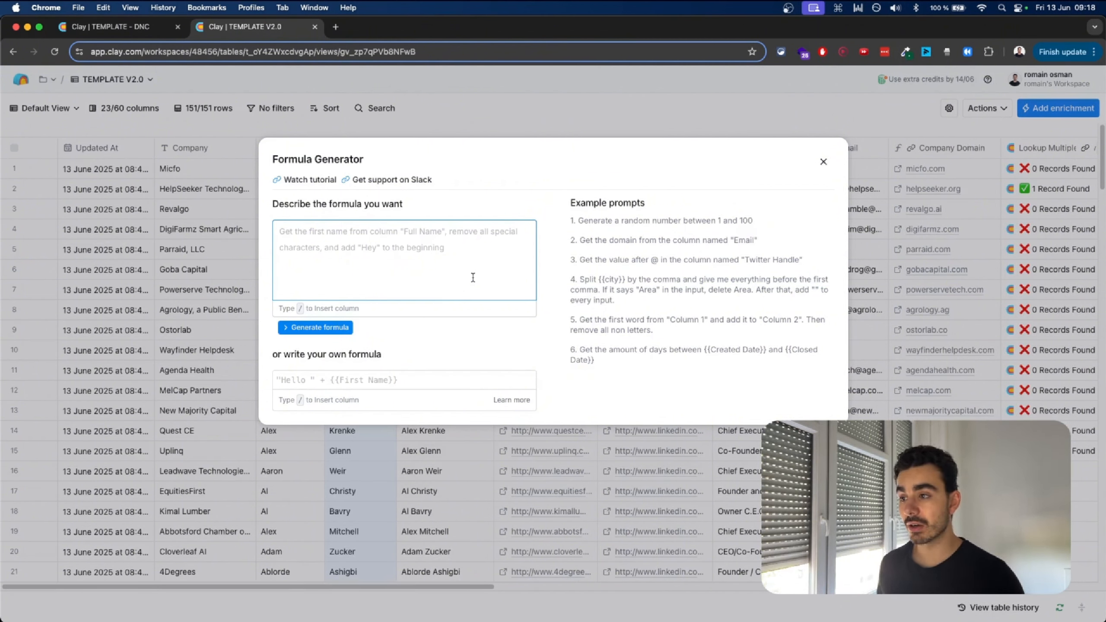
- Generate a formula from the prompt "I want to combine First Name and Last Name", using column references, and save it as a column
{"action": "type", "text": "I want to co"}
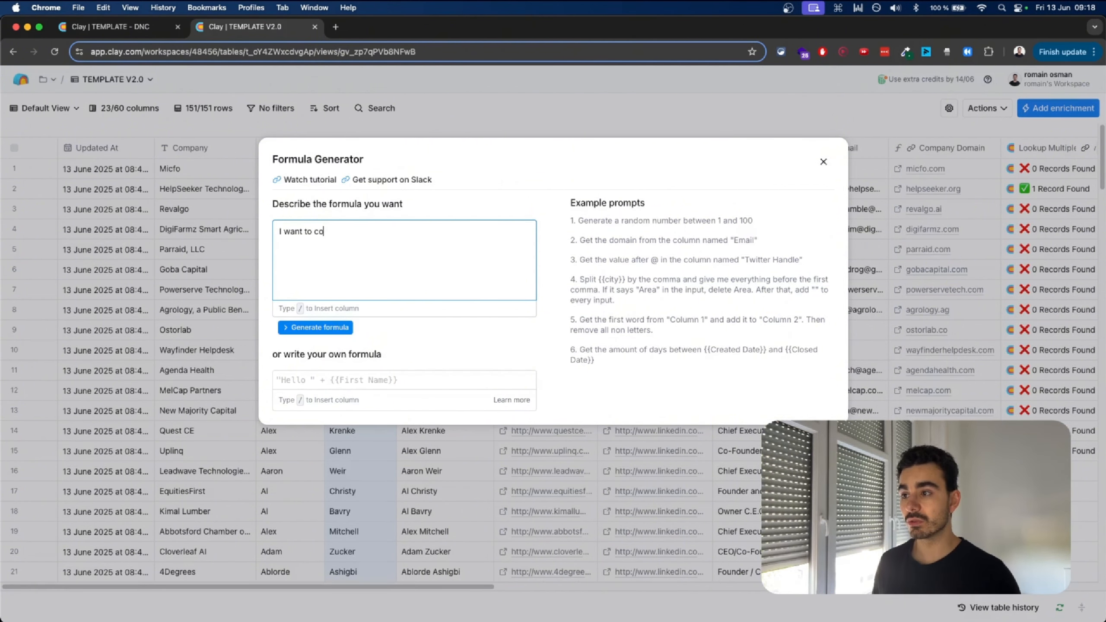
{"action": "type", "text": "mbine /fir"}
{"action": "left_click", "coordinate": [422, 250]}
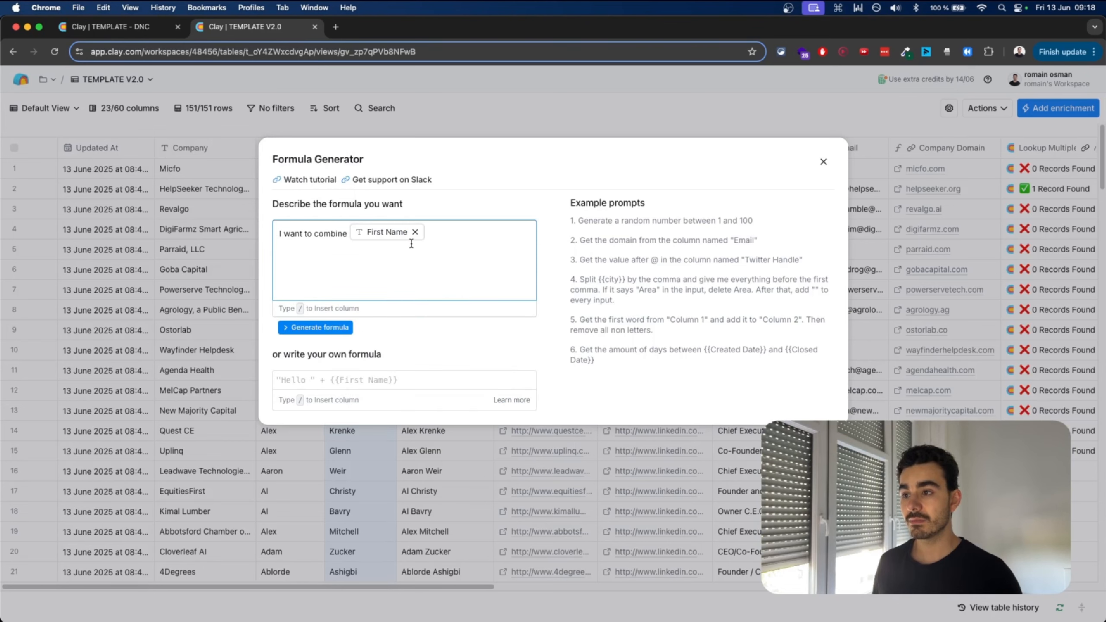
{"action": "type", "text": "and /las"}
{"action": "left_click", "coordinate": [484, 256]}
{"action": "left_click", "coordinate": [295, 329]}
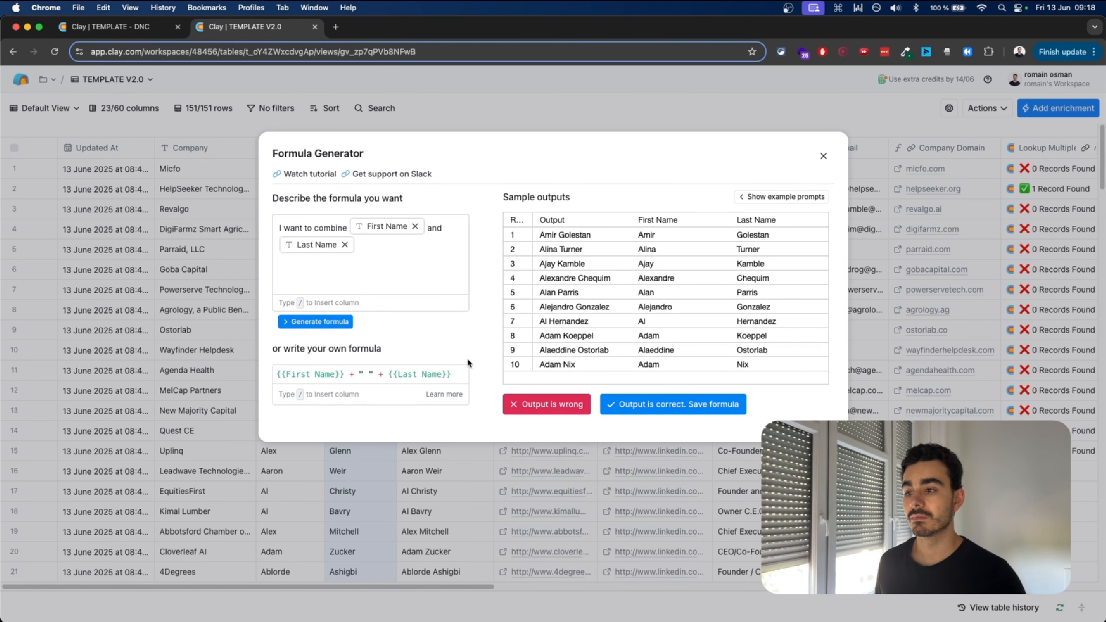
{"action": "key", "text": "super+a"}
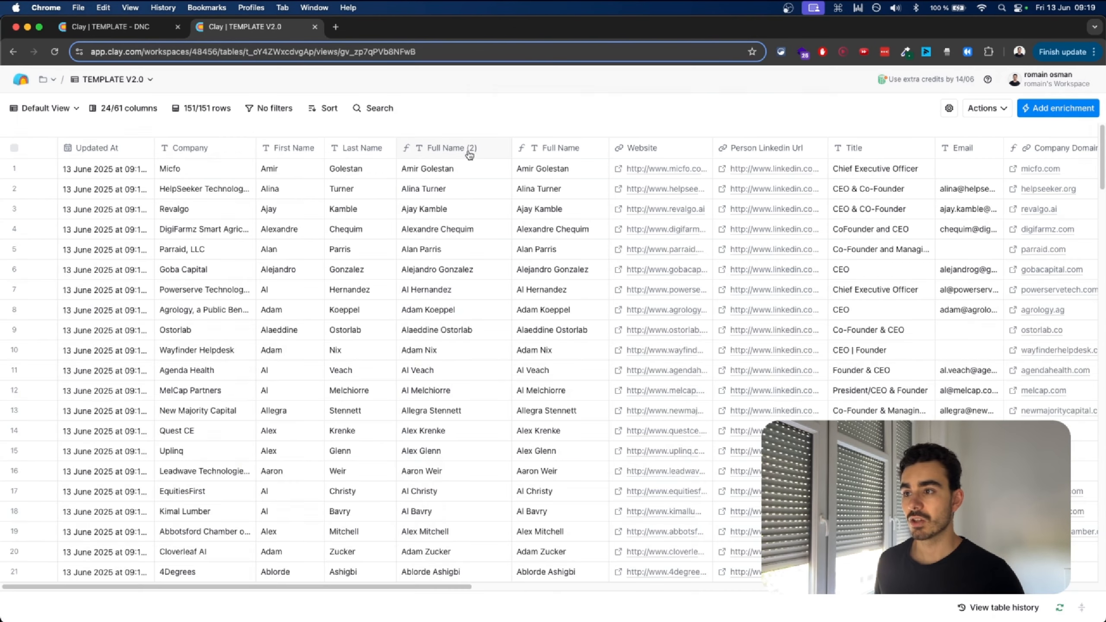
- Delete the duplicate Full Name (2) column and confirm the deletion
{"action": "left_click", "coordinate": [468, 150]}
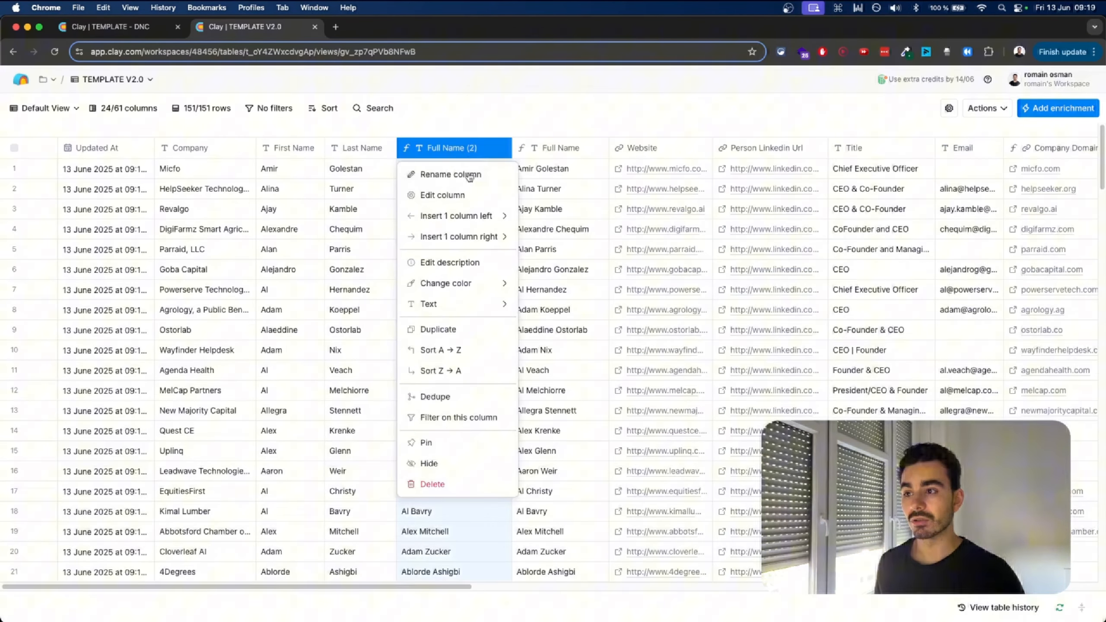
{"action": "left_click", "coordinate": [448, 484]}
{"action": "left_click", "coordinate": [649, 265]}
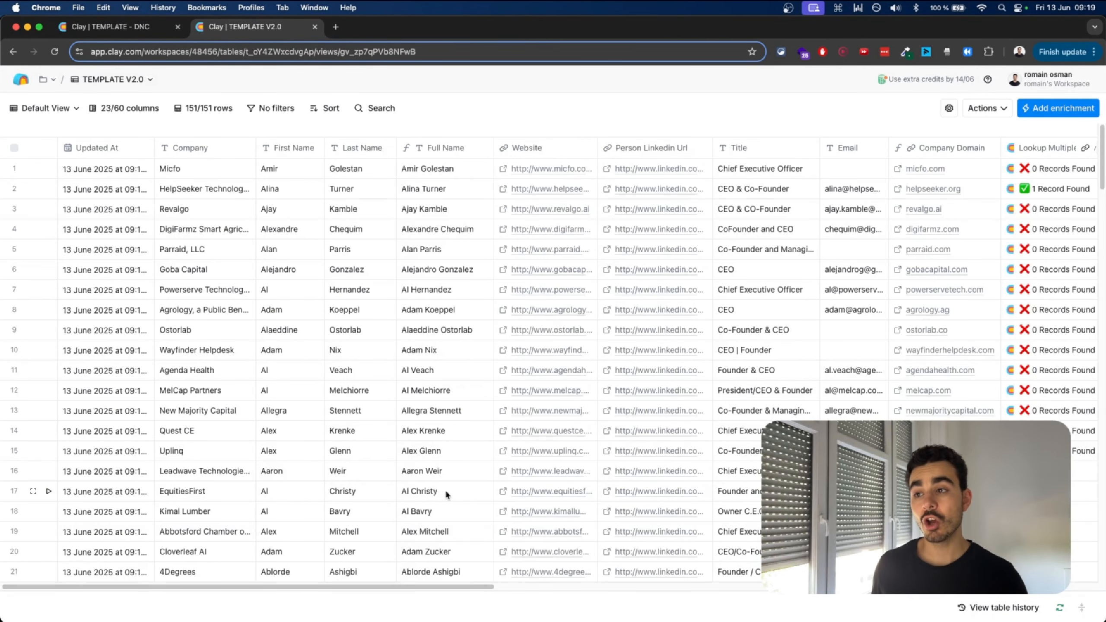
- Look over the lead columns and inspect the formula of the Company Domain column, highlighting part of its URL-matching expression
{"action": "scroll", "coordinate": [446, 495], "scroll_direction": "right", "scroll_amount": 3}
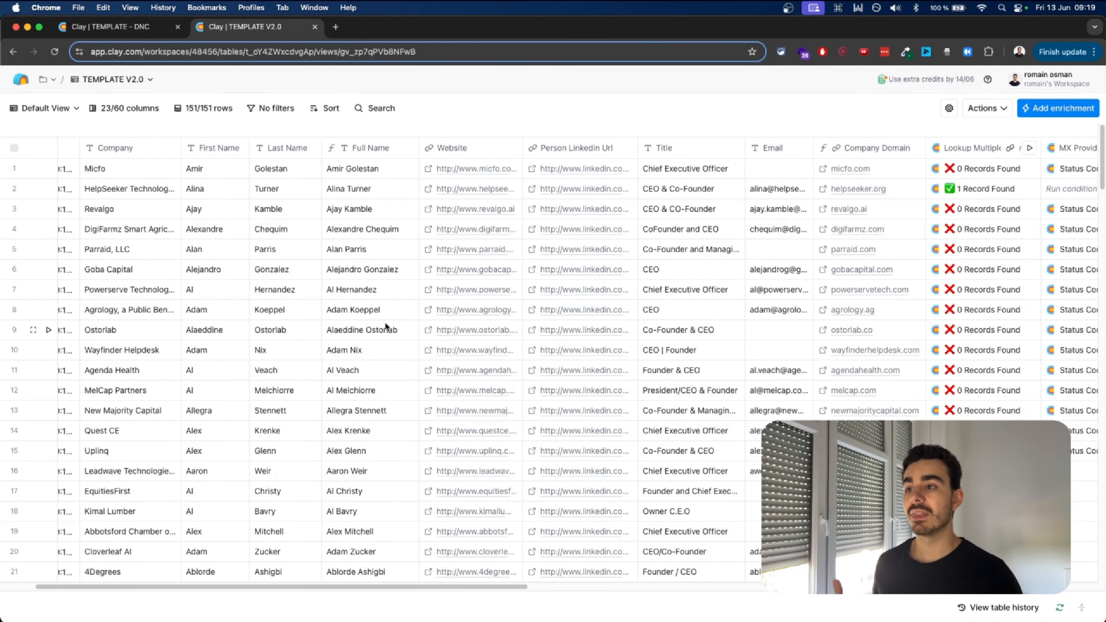
{"action": "scroll", "coordinate": [601, 254], "scroll_direction": "right", "scroll_amount": 2}
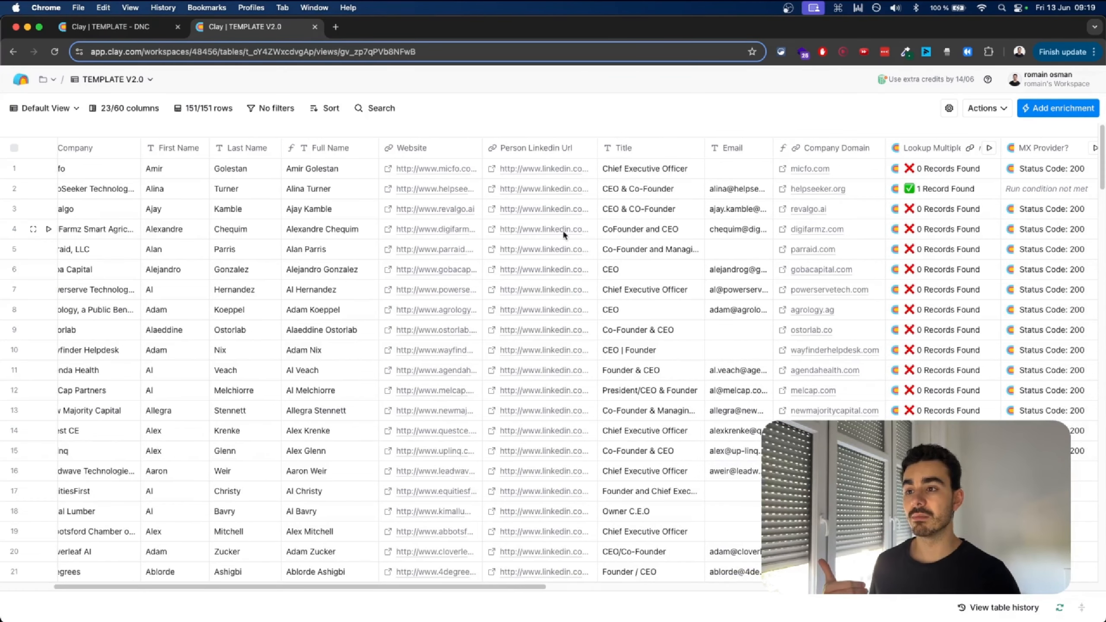
{"action": "scroll", "coordinate": [487, 172], "scroll_direction": "right", "scroll_amount": 4}
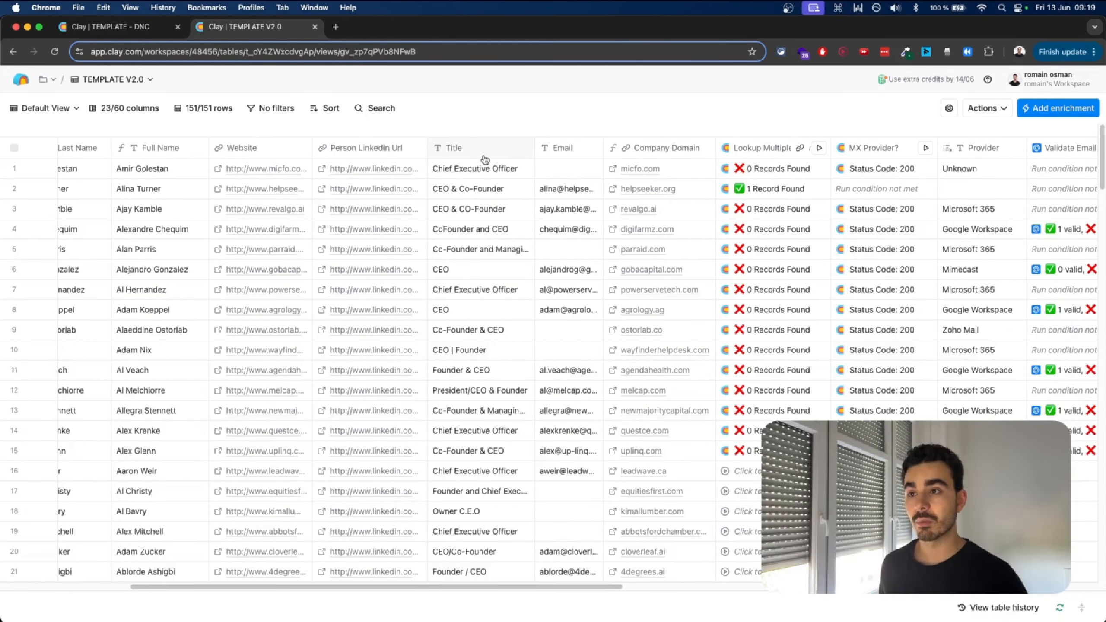
{"action": "scroll", "coordinate": [483, 160], "scroll_direction": "right", "scroll_amount": 2}
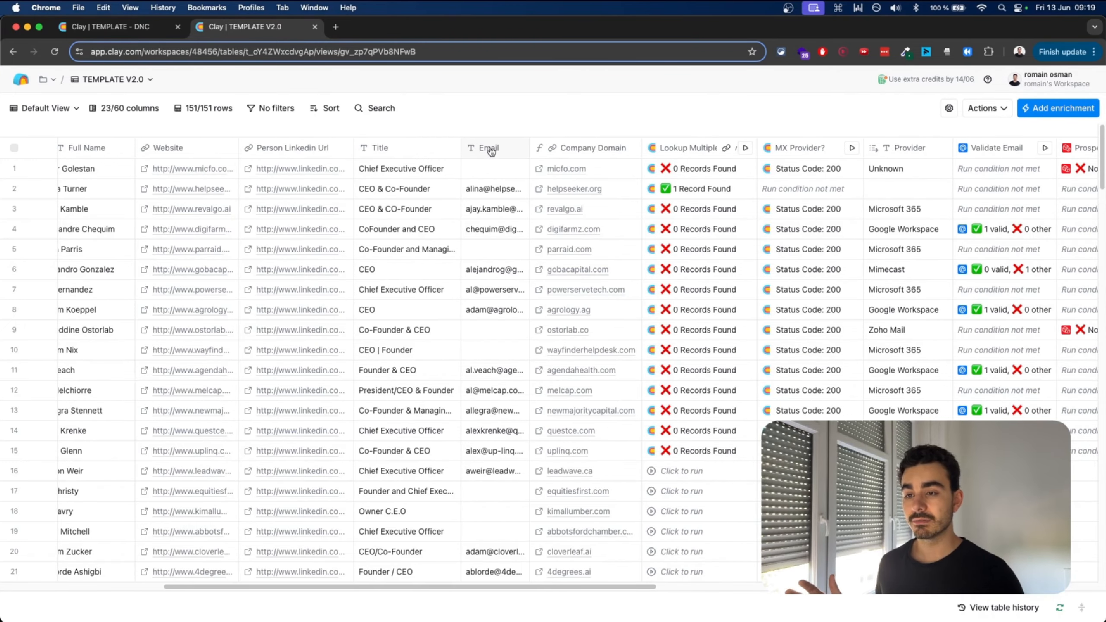
{"action": "scroll", "coordinate": [505, 311], "scroll_direction": "down", "scroll_amount": 10}
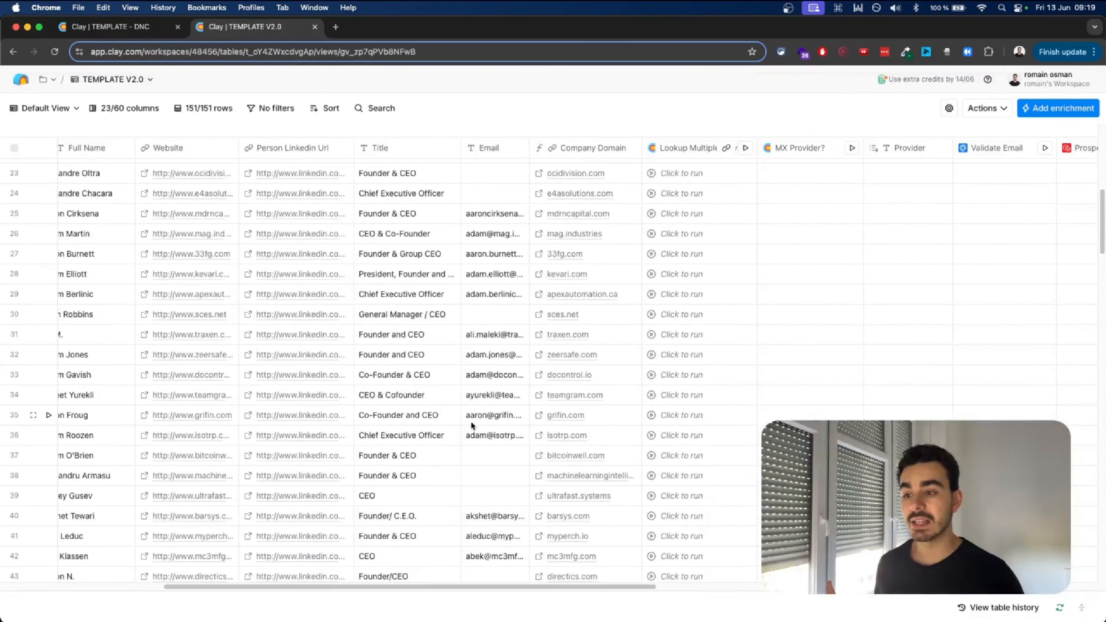
{"action": "scroll", "coordinate": [472, 425], "scroll_direction": "down", "scroll_amount": 3}
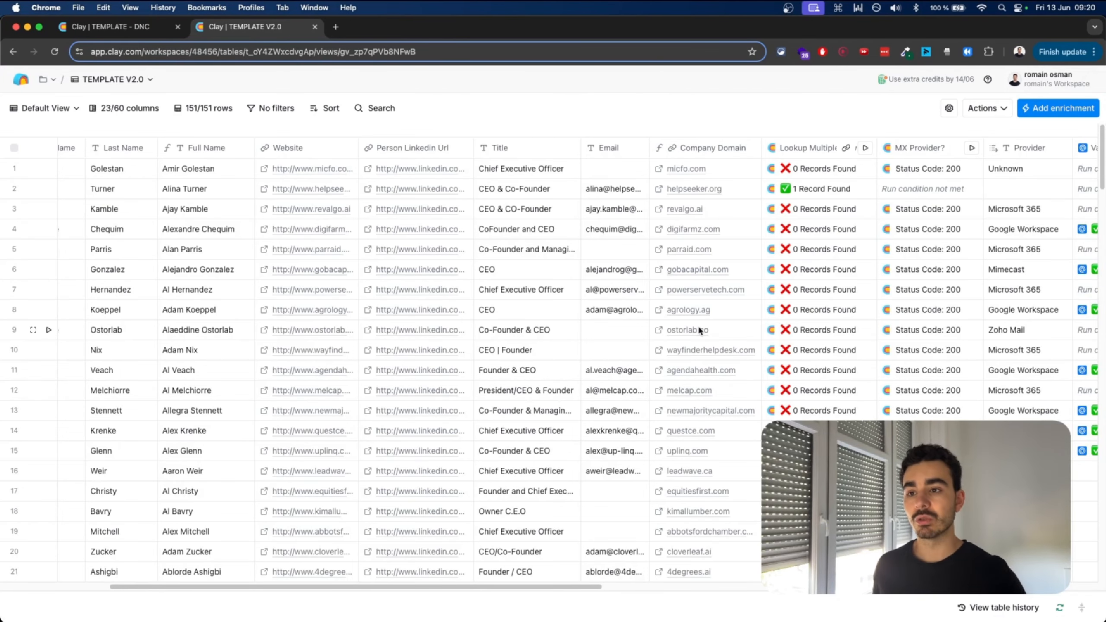
{"action": "left_click", "coordinate": [718, 151]}
{"action": "left_click", "coordinate": [580, 195]}
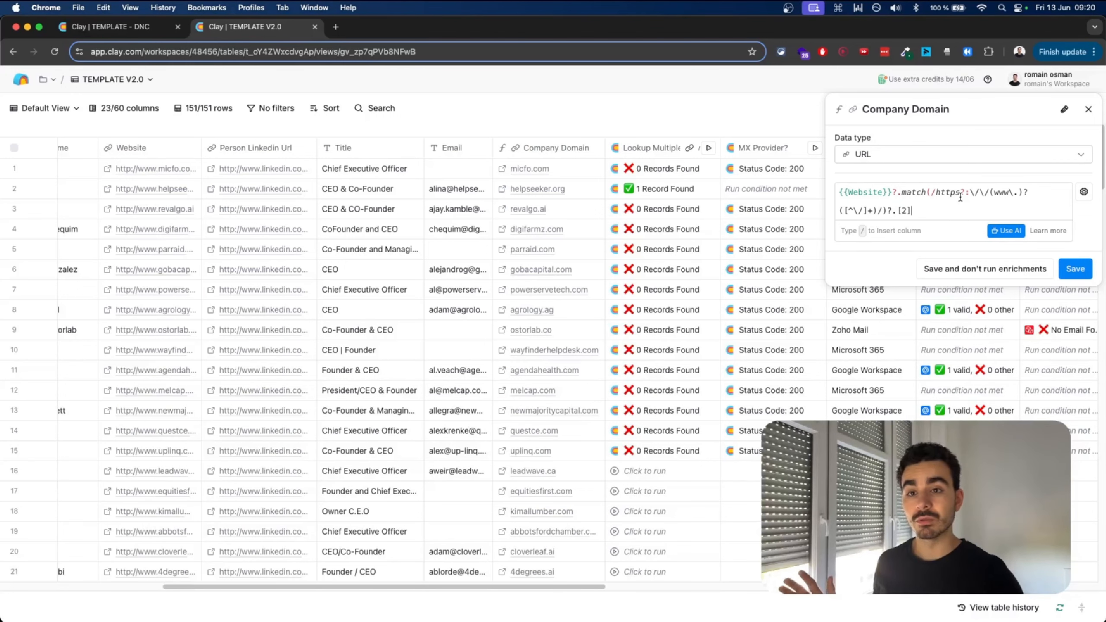
{"action": "left_click_drag", "start_coordinate": [961, 193], "coordinate": [938, 196]}
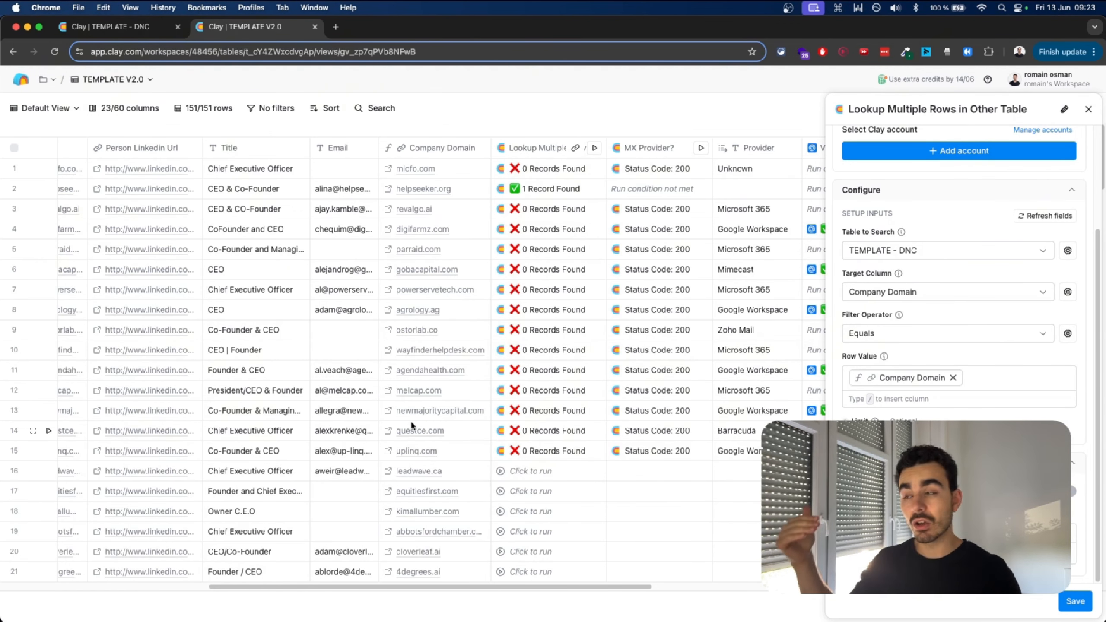
- Switch to the TEMPLATE - DNC table and inspect its Company Domain formula, highlighting the Website part, without changing it
{"action": "left_click", "coordinate": [145, 28]}
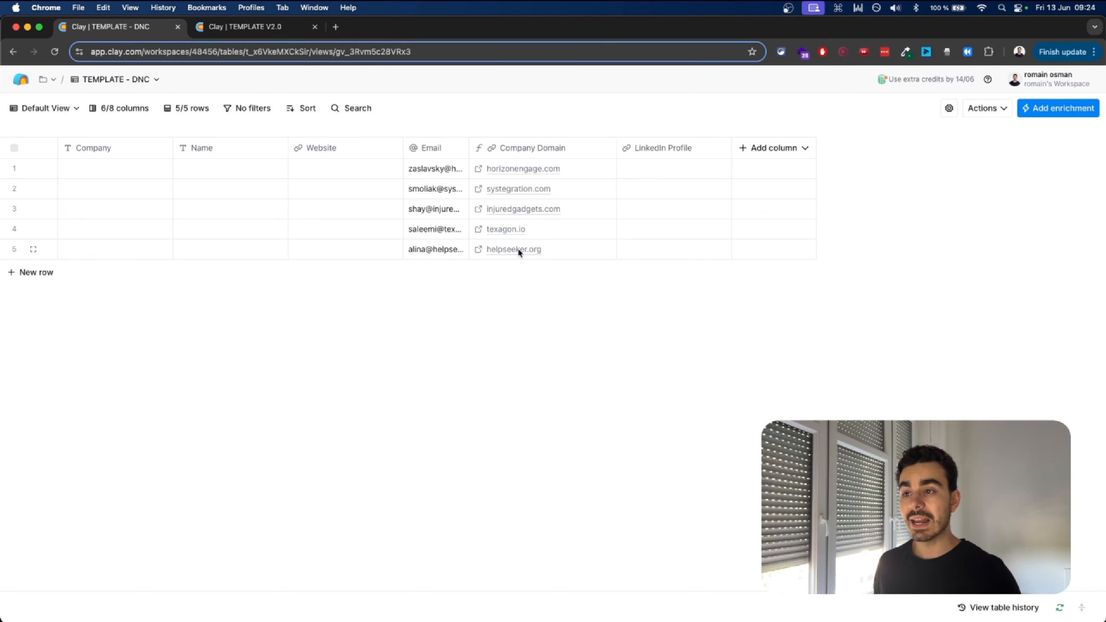
{"action": "left_click", "coordinate": [562, 148]}
{"action": "left_click", "coordinate": [505, 193]}
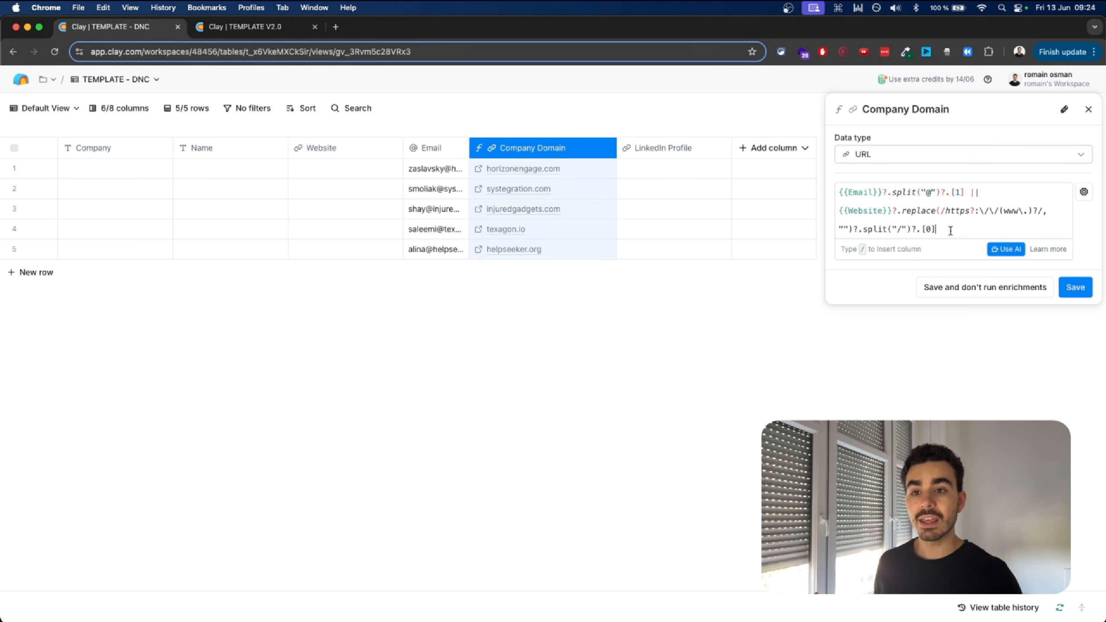
{"action": "left_click_drag", "start_coordinate": [950, 231], "coordinate": [838, 213]}
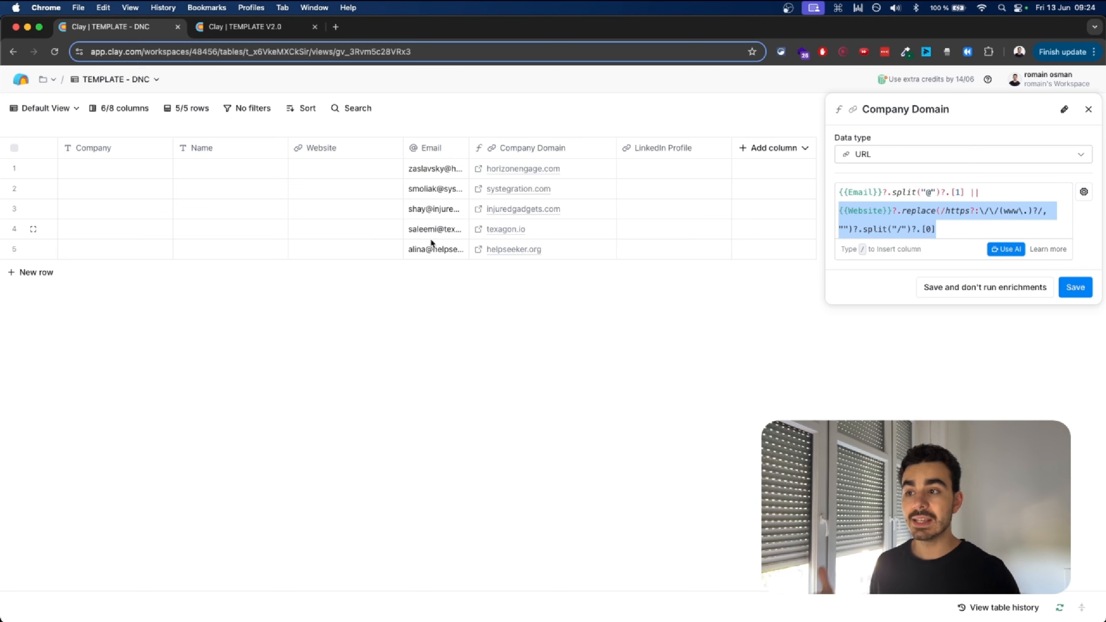
{"action": "left_click", "coordinate": [1088, 109]}
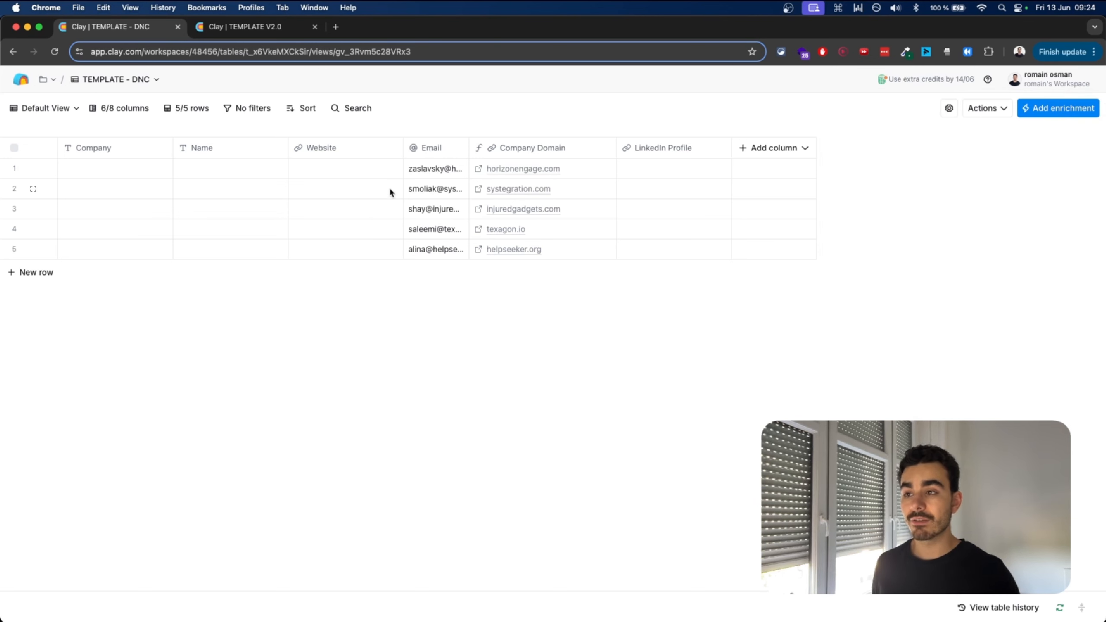
- Add an empty row to the TEMPLATE - DNC table and select its Website cell
{"action": "left_click", "coordinate": [44, 272]}
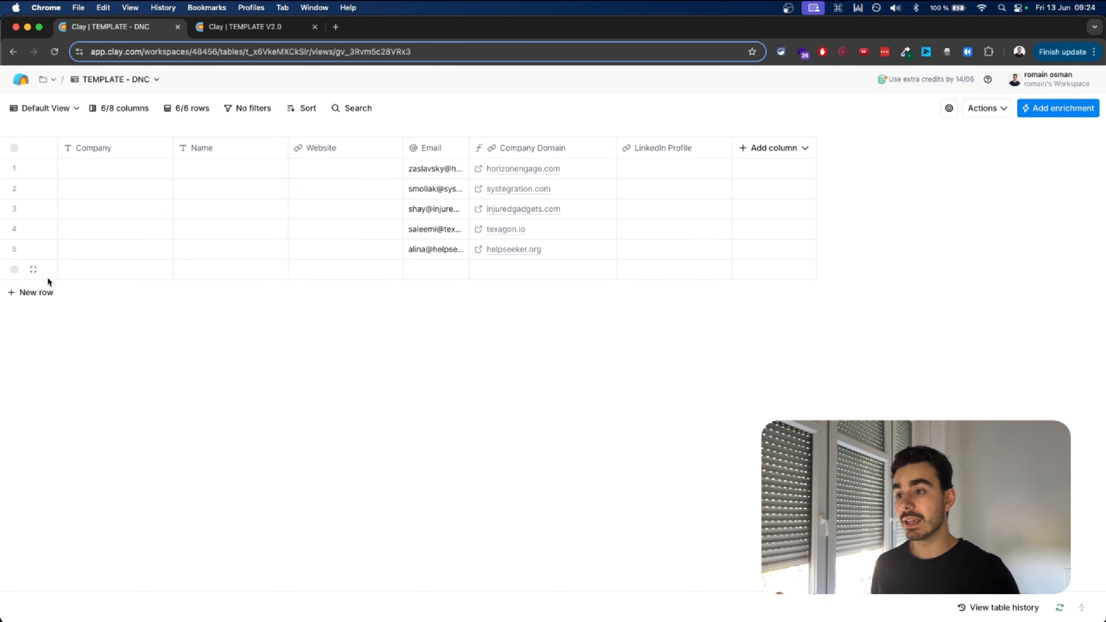
{"action": "left_click", "coordinate": [358, 274]}
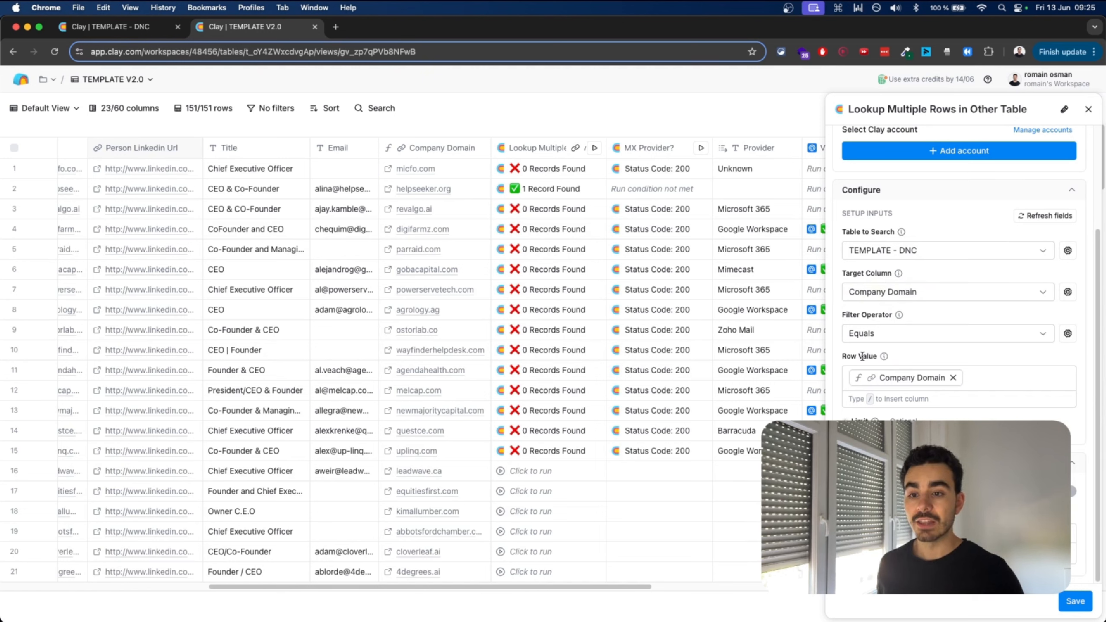
- Compare the lookup result for helpseeker.org in TEMPLATE V2.0 with the entries in the TEMPLATE - DNC table
{"action": "mouse_move", "coordinate": [897, 383]}
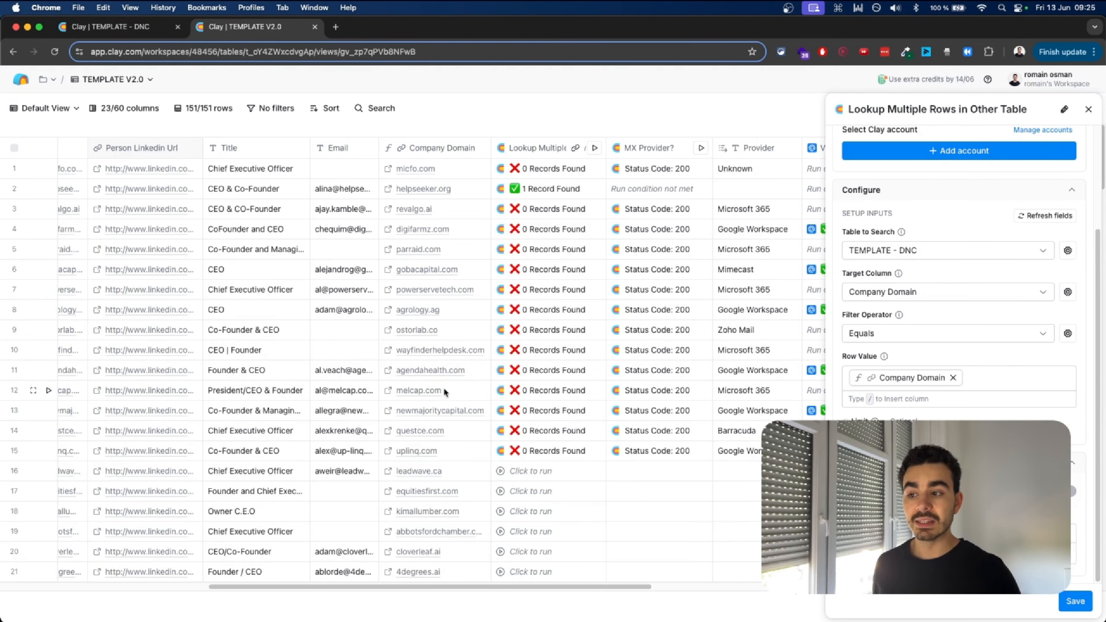
{"action": "left_click", "coordinate": [551, 188]}
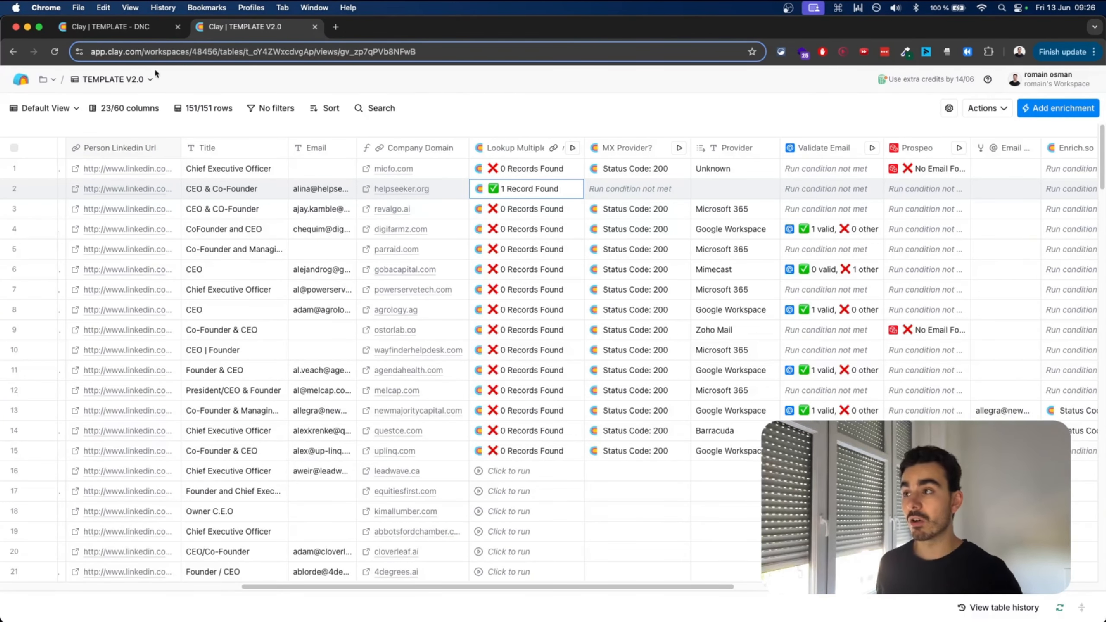
{"action": "left_click", "coordinate": [136, 29]}
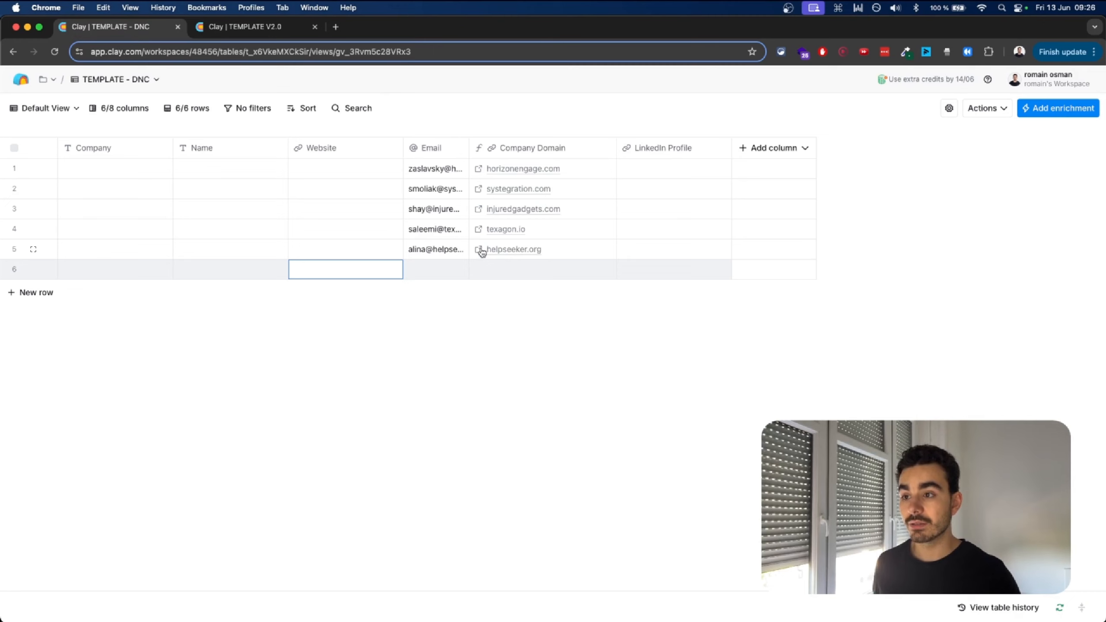
{"action": "left_click", "coordinate": [253, 27]}
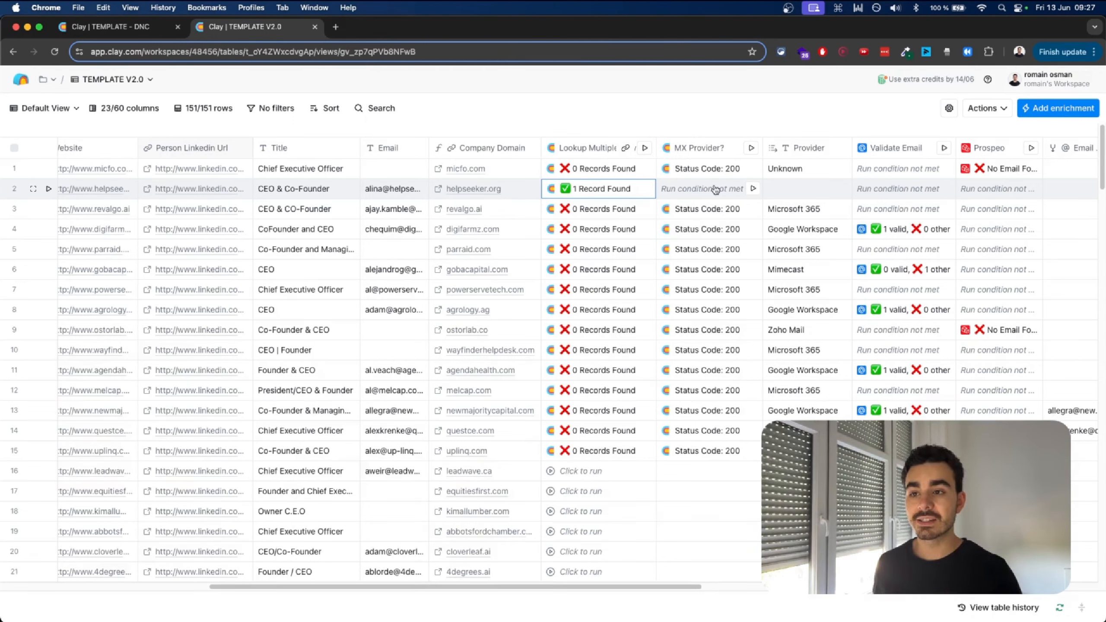
- Examine the settings of the Lookup Multiple Rows in Other Table column in TEMPLATE V2.0 and close them without changes
{"action": "scroll", "coordinate": [679, 153], "scroll_direction": "right", "scroll_amount": 2}
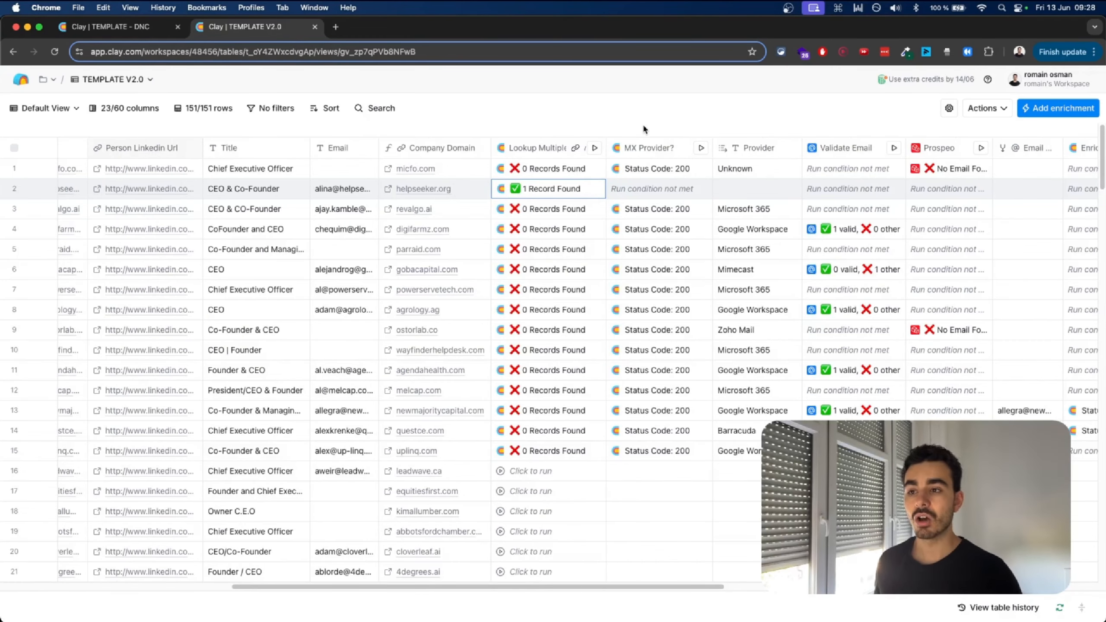
{"action": "scroll", "coordinate": [538, 374], "scroll_direction": "down", "scroll_amount": 3}
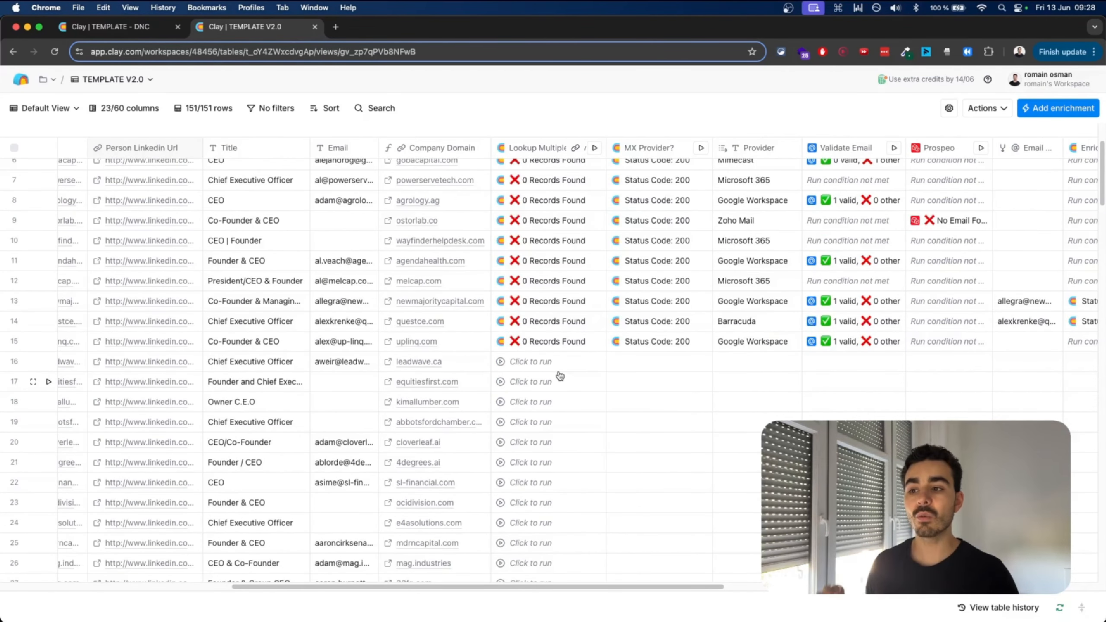
{"action": "left_click", "coordinate": [549, 150]}
{"action": "left_click", "coordinate": [539, 196]}
{"action": "scroll", "coordinate": [923, 343], "scroll_direction": "down", "scroll_amount": 2}
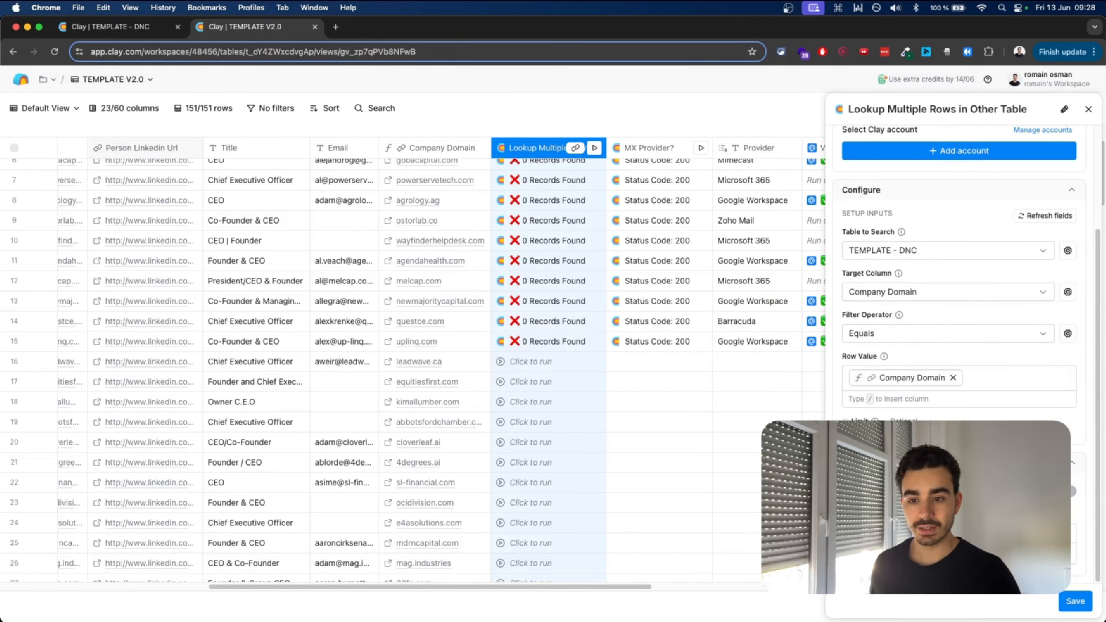
{"action": "key", "text": "Escape"}
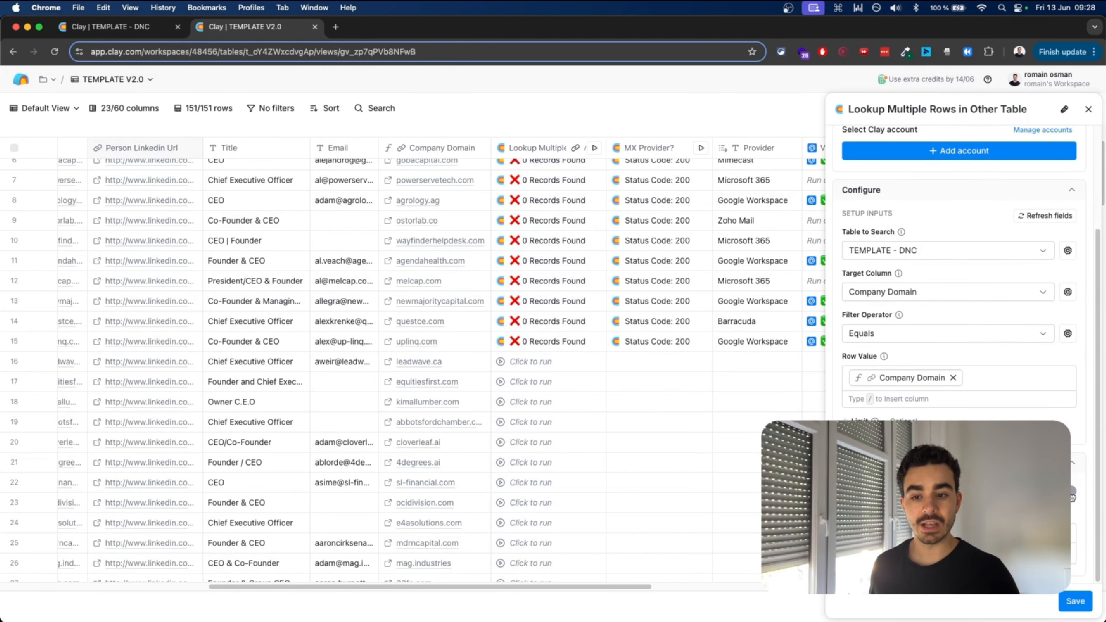
{"action": "left_click", "coordinate": [1087, 111]}
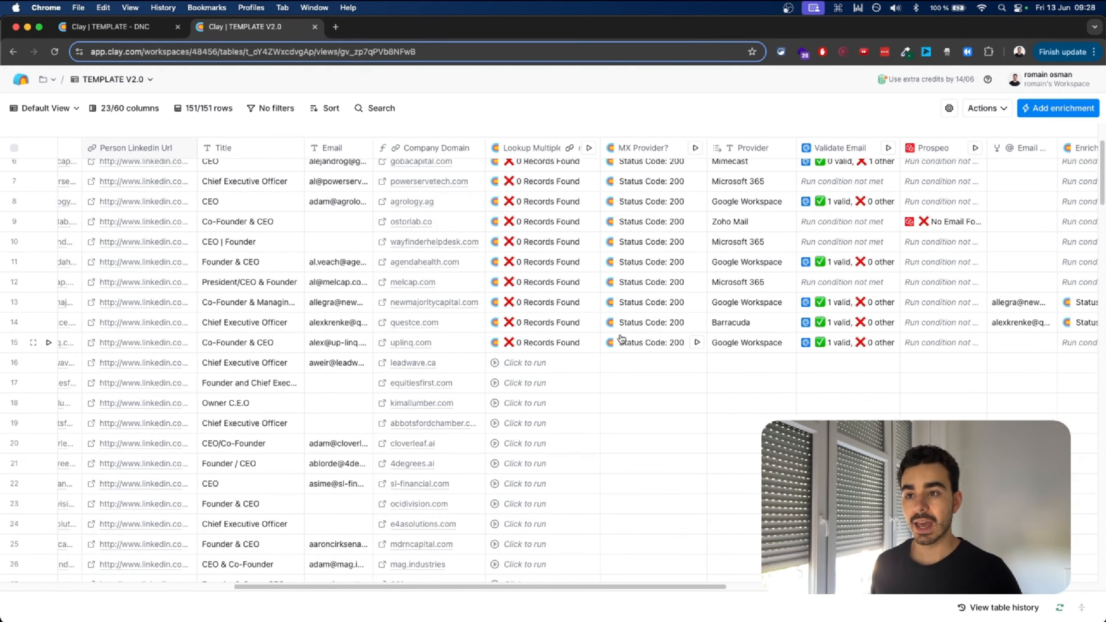
- Run the Lookup Multiple Rows enrichment for row 16, leadwave.ca
{"action": "scroll", "coordinate": [732, 317], "scroll_direction": "right", "scroll_amount": 5}
{"action": "scroll", "coordinate": [567, 352], "scroll_direction": "right", "scroll_amount": 3}
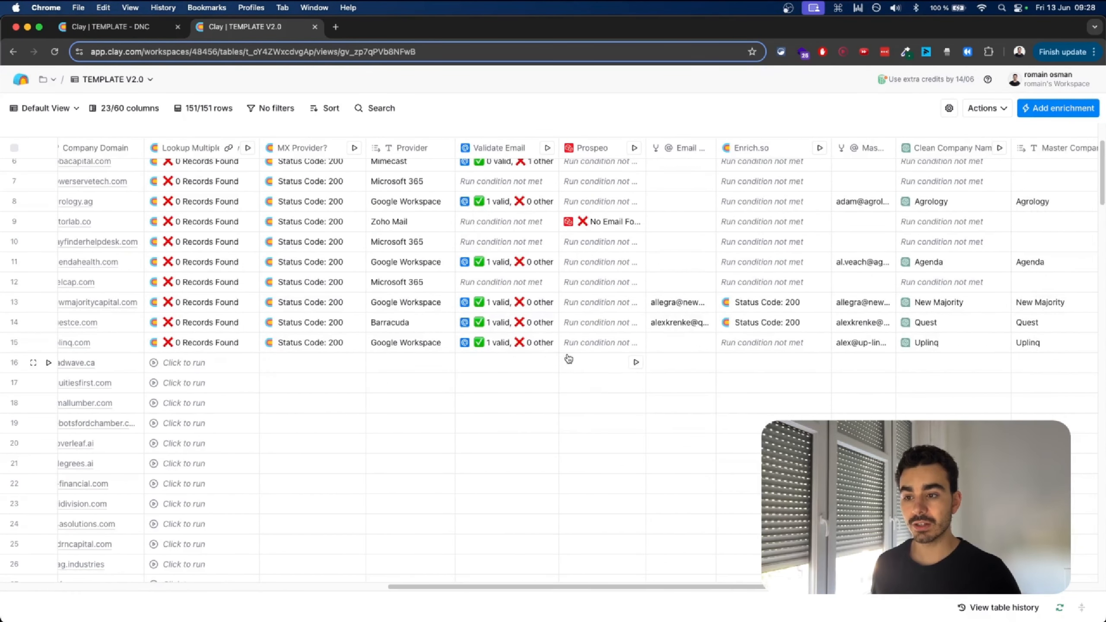
{"action": "scroll", "coordinate": [431, 368], "scroll_direction": "left", "scroll_amount": 4}
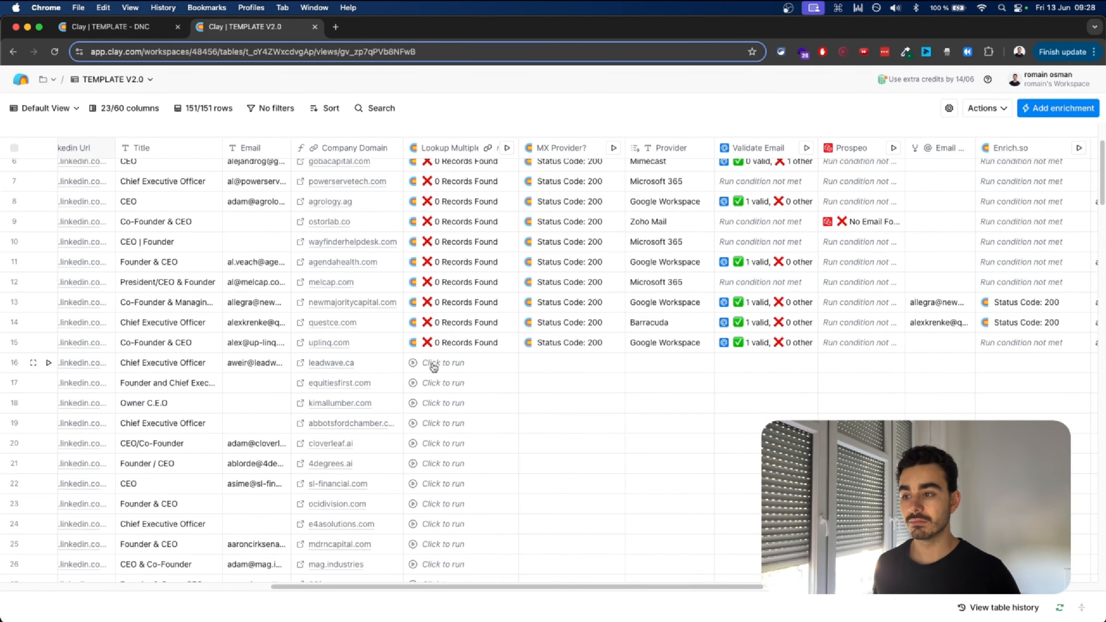
{"action": "left_click", "coordinate": [422, 364]}
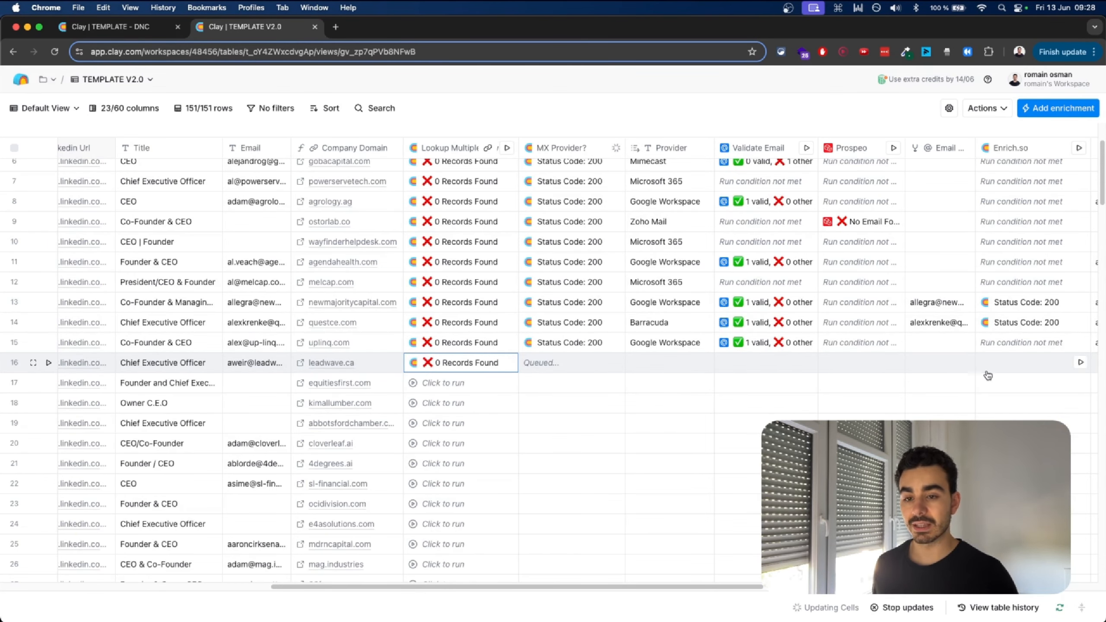
- Examine the results in the lookup, MX Provider, Provider and Validate Email columns
{"action": "scroll", "coordinate": [686, 370], "scroll_direction": "right", "scroll_amount": 5}
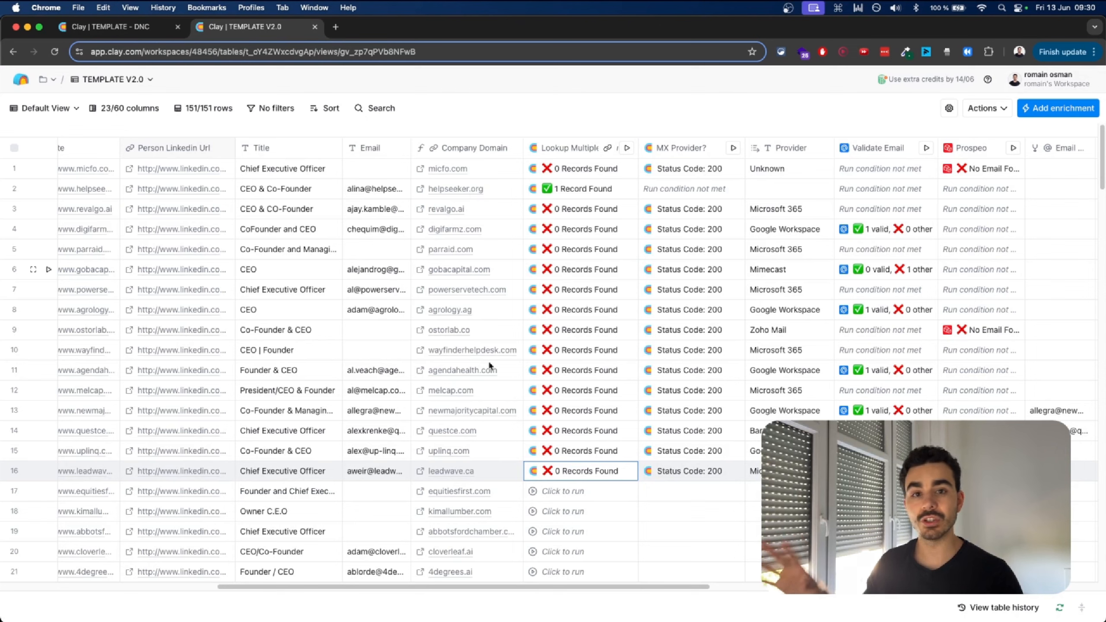
{"action": "scroll", "coordinate": [496, 473], "scroll_direction": "left", "scroll_amount": 1}
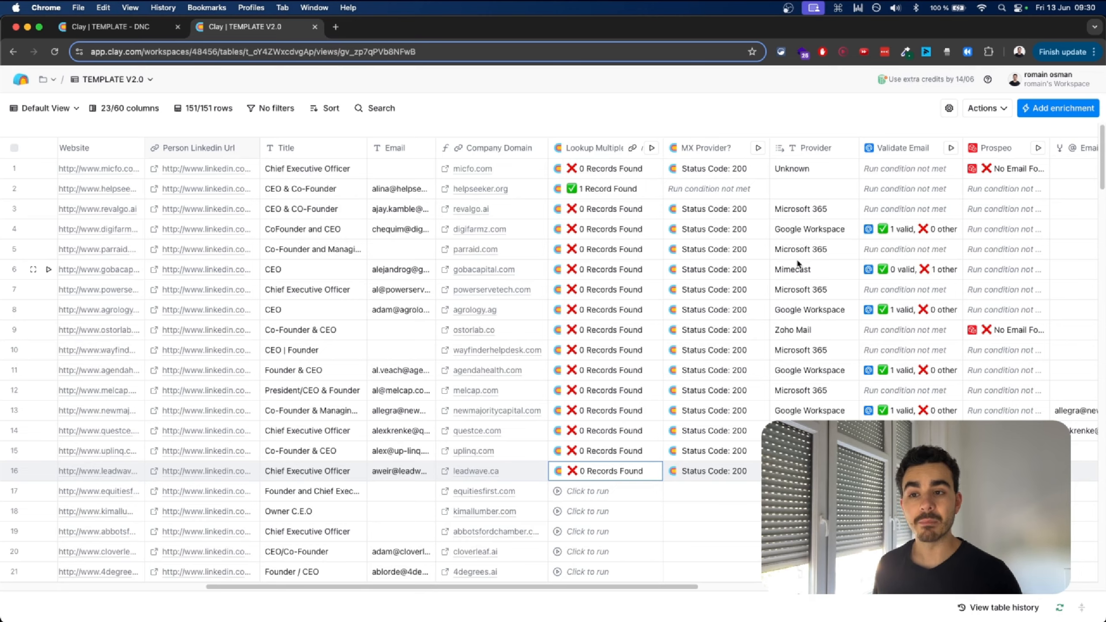
{"action": "scroll", "coordinate": [774, 267], "scroll_direction": "right", "scroll_amount": 1}
{"action": "scroll", "coordinate": [774, 268], "scroll_direction": "right", "scroll_amount": 1}
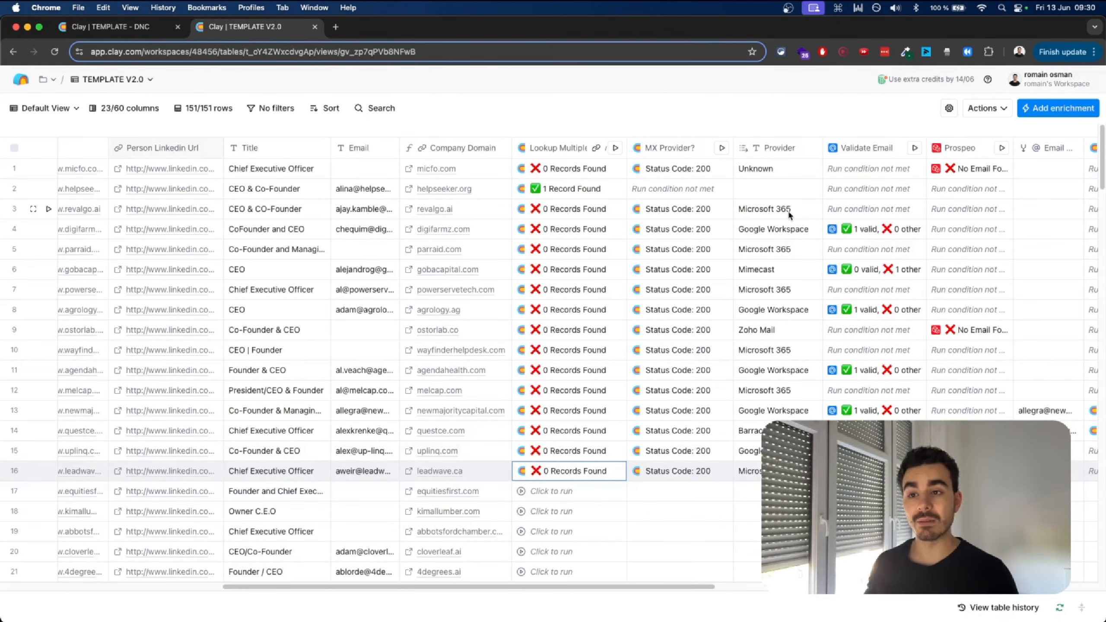
- Examine the request method and endpoint URL in the settings of the MX Provider? column
{"action": "scroll", "coordinate": [740, 214], "scroll_direction": "right", "scroll_amount": 3}
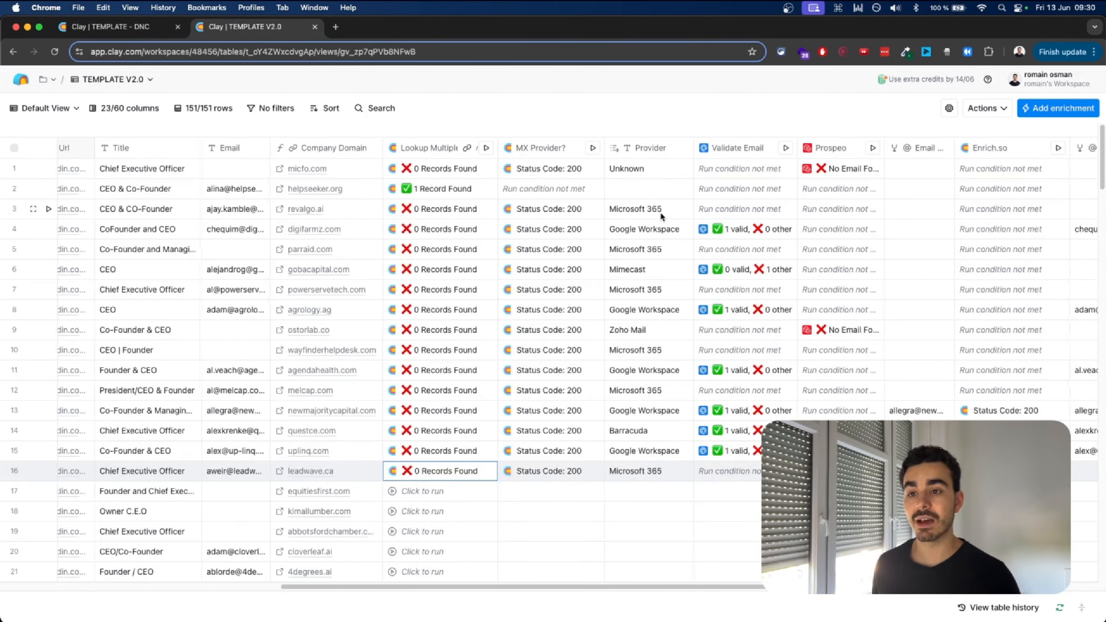
{"action": "scroll", "coordinate": [664, 209], "scroll_direction": "right", "scroll_amount": 1}
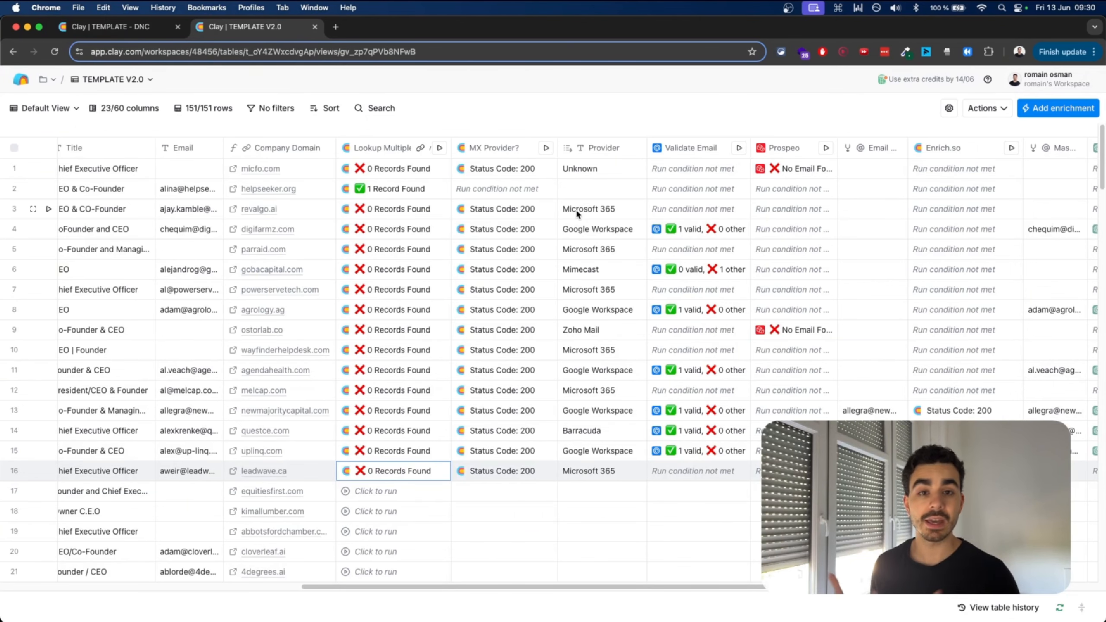
{"action": "scroll", "coordinate": [575, 209], "scroll_direction": "left", "scroll_amount": 5}
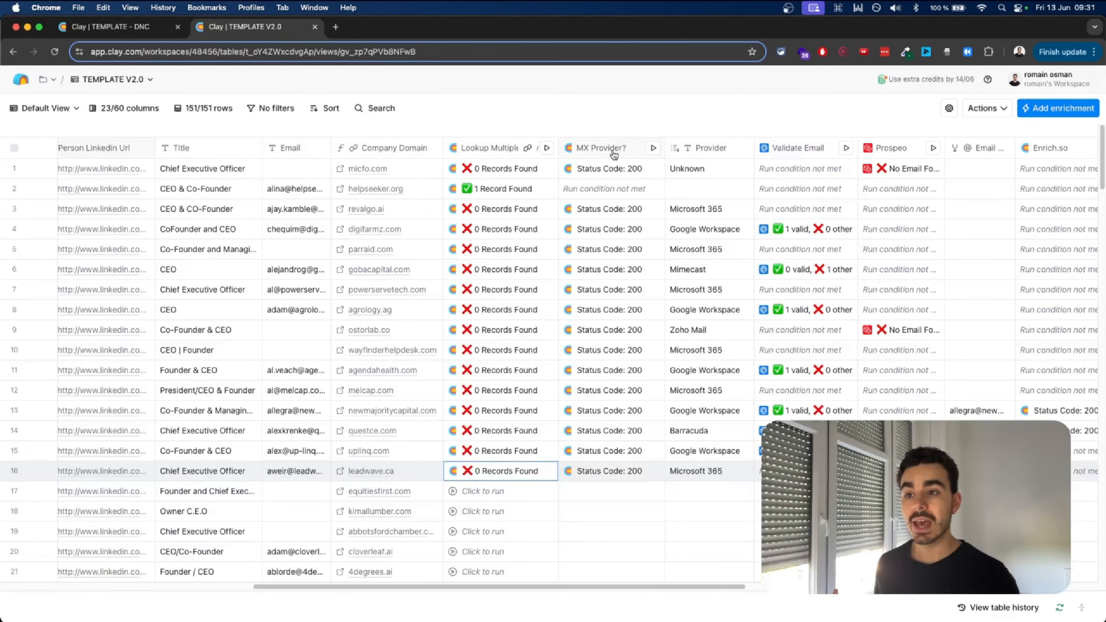
{"action": "left_click", "coordinate": [633, 152]}
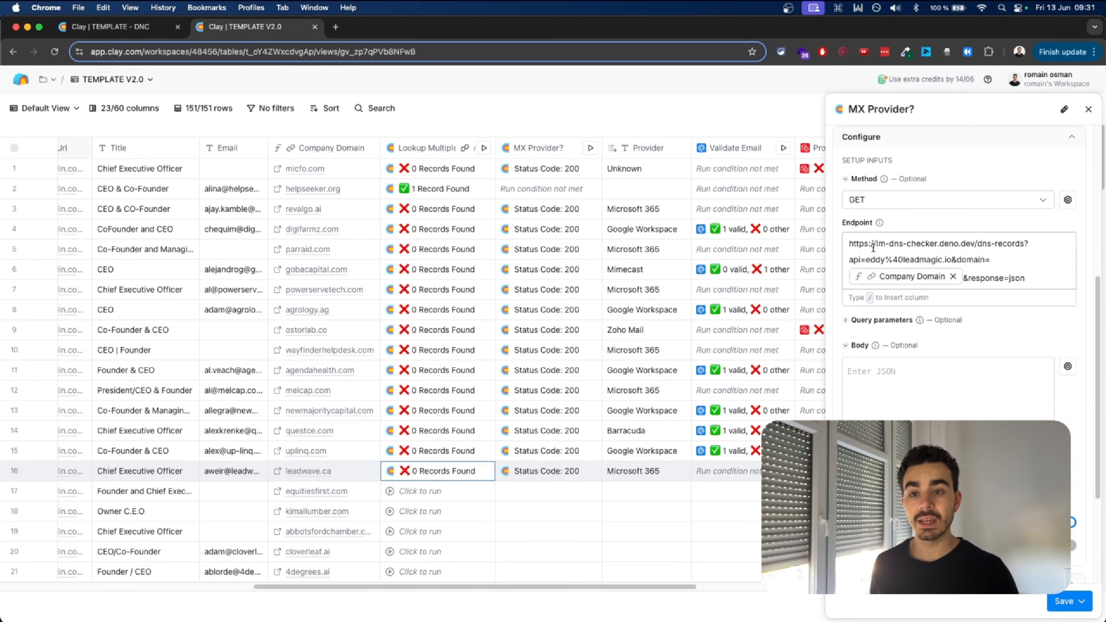
{"action": "left_click_drag", "start_coordinate": [871, 244], "coordinate": [1055, 288]}
{"action": "left_click", "coordinate": [1055, 288]}
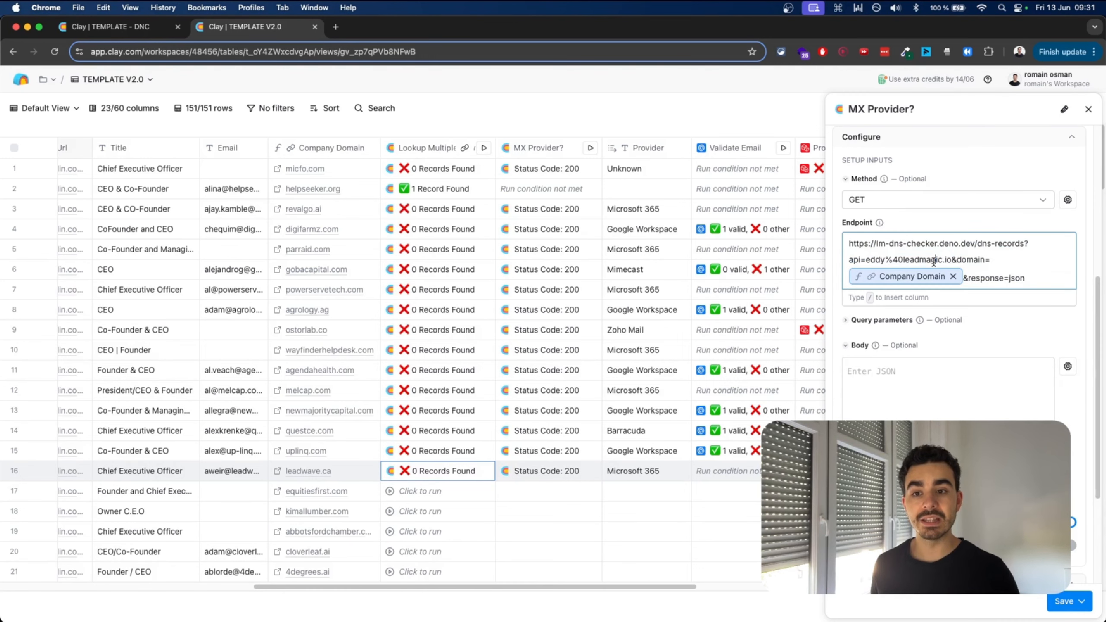
{"action": "double_click", "coordinate": [917, 260]}
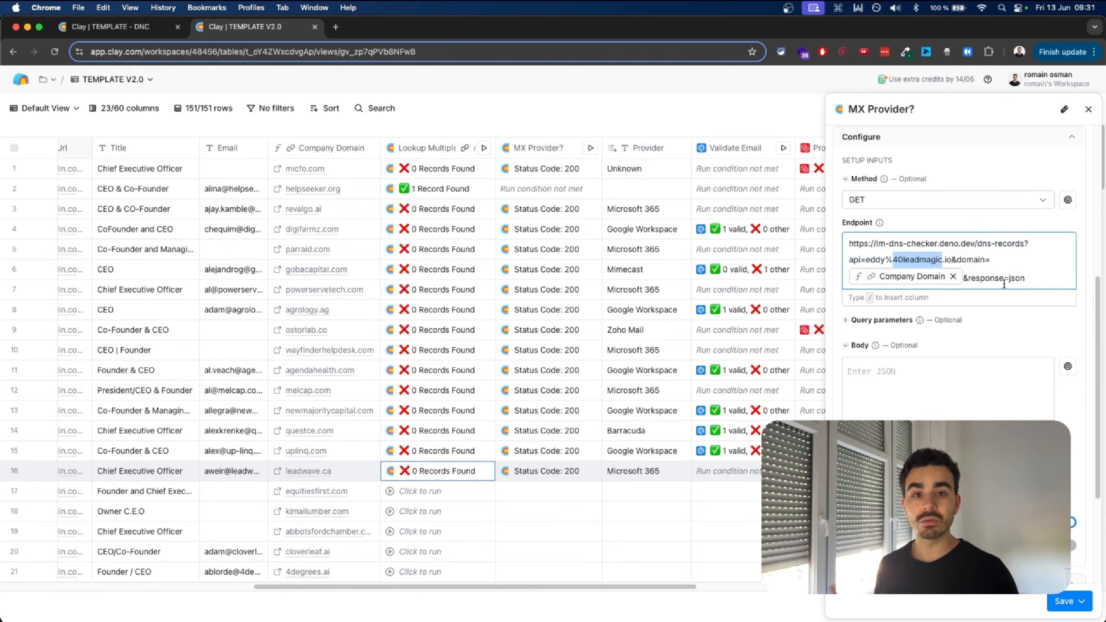
- Examine the auto-update setting and the Only run if condition of the MX Provider? column
{"action": "scroll", "coordinate": [1007, 337], "scroll_direction": "down", "scroll_amount": 5}
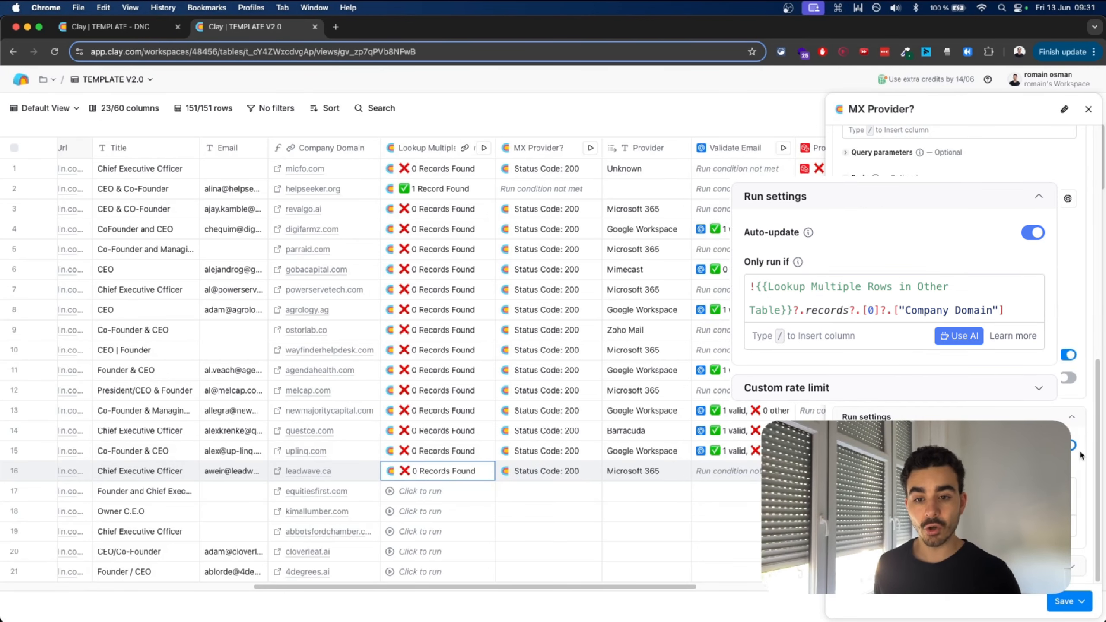
{"action": "scroll", "coordinate": [405, 479], "scroll_direction": "down", "scroll_amount": 1}
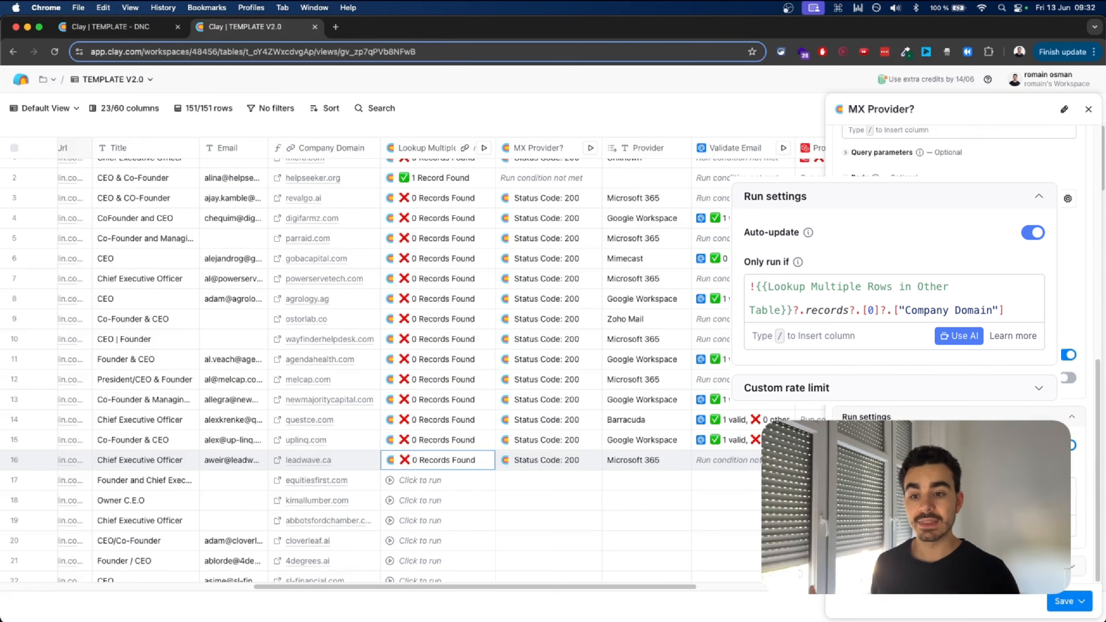
{"action": "scroll", "coordinate": [391, 370], "scroll_direction": "up", "scroll_amount": 1}
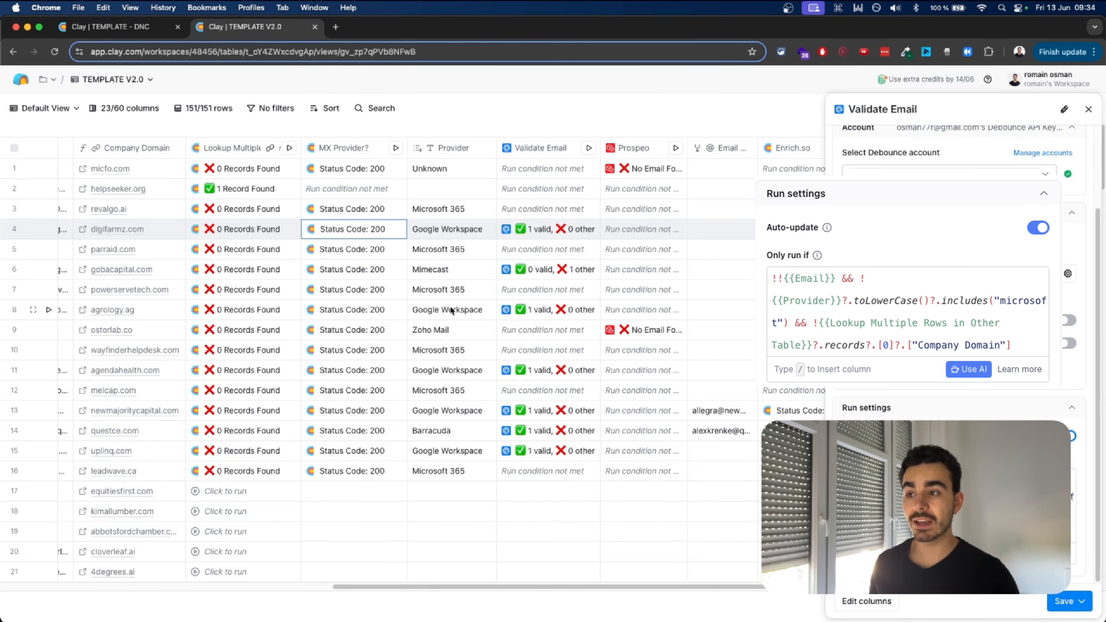
- Compare the Email, Provider, Validate Email and Prospeo values across rows 1, 4, 5 and 10 against the run conditions
{"action": "scroll", "coordinate": [452, 214], "scroll_direction": "left", "scroll_amount": 3}
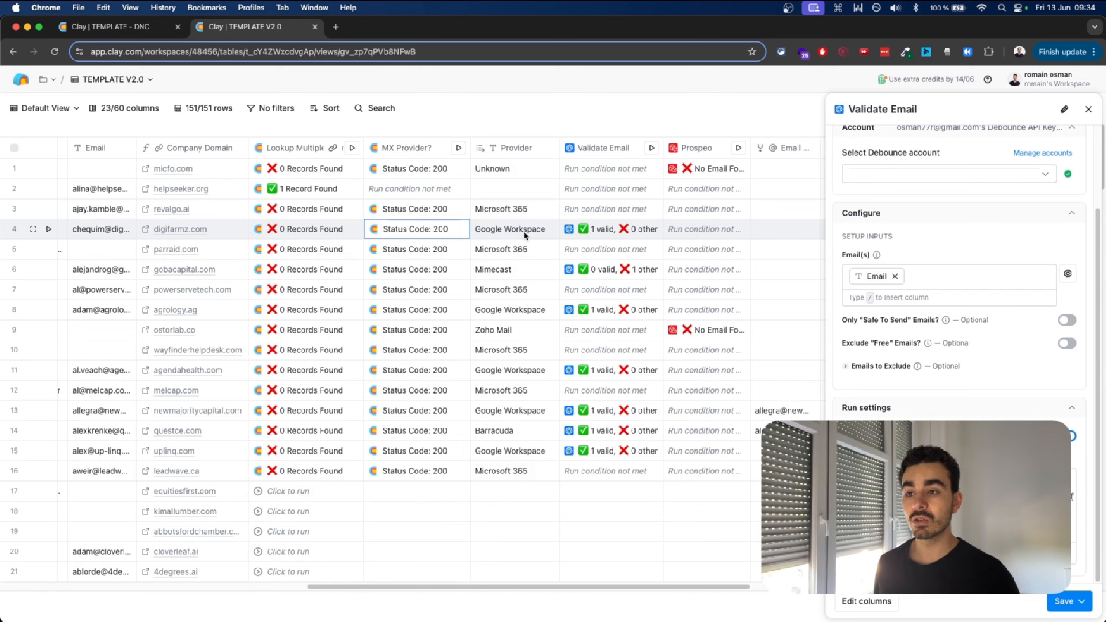
{"action": "left_click", "coordinate": [622, 231]}
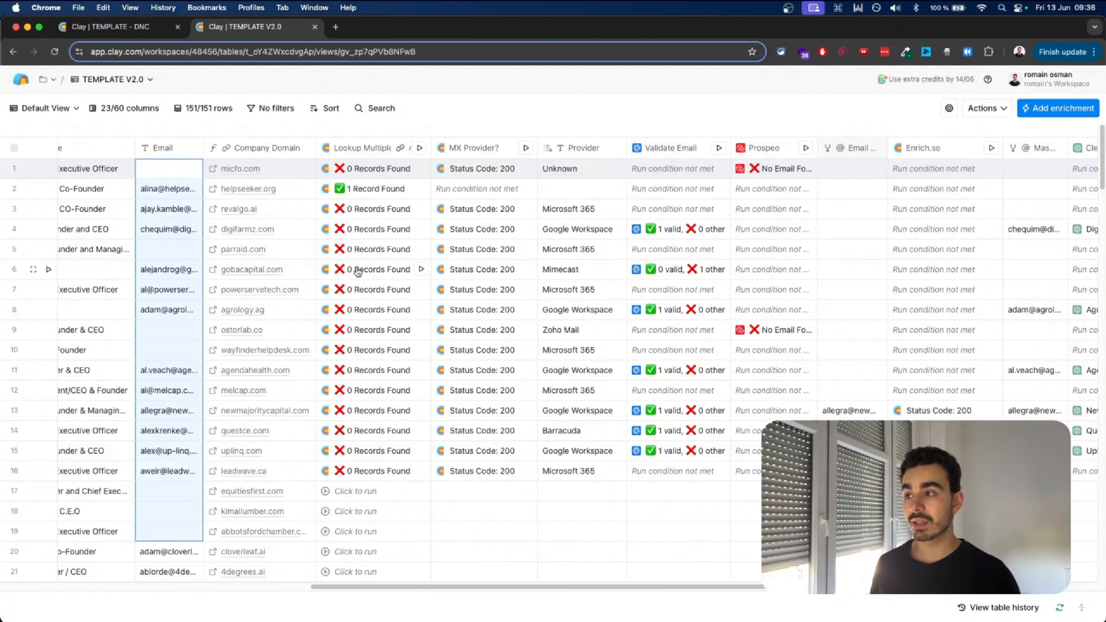
{"action": "left_click_drag", "start_coordinate": [162, 168], "coordinate": [785, 165]}
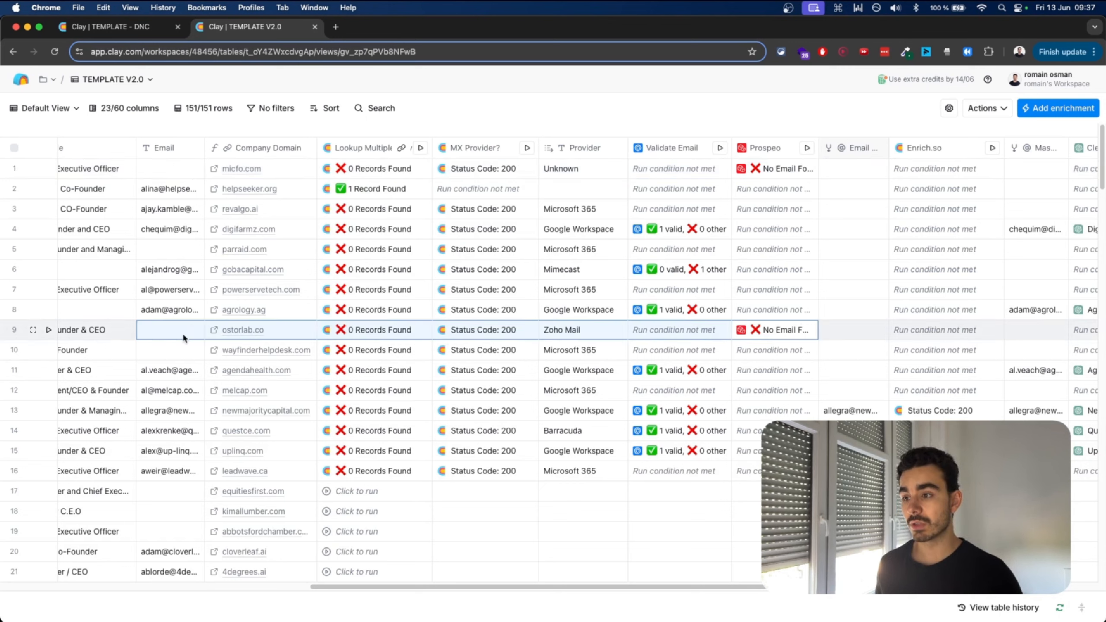
{"action": "left_click", "coordinate": [594, 352]}
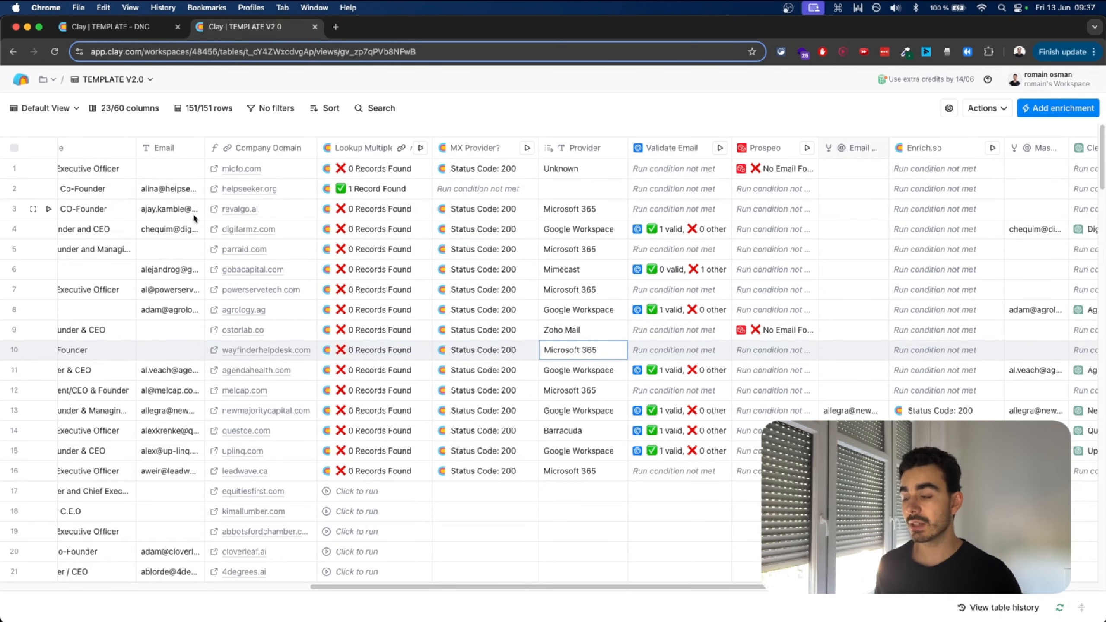
{"action": "left_click_drag", "start_coordinate": [169, 247], "coordinate": [599, 250]}
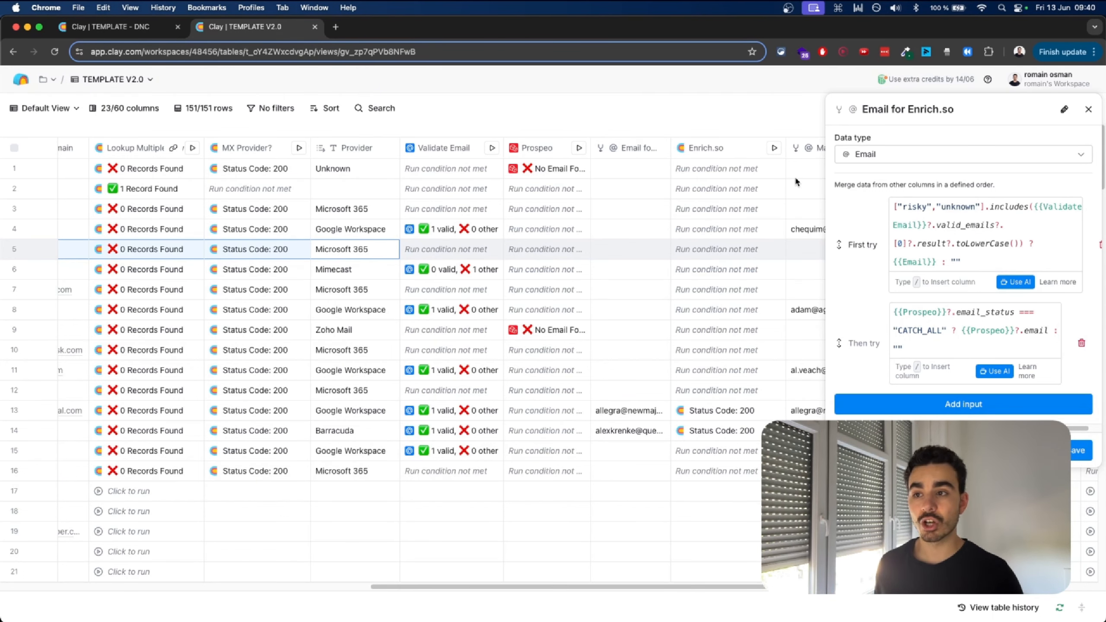
- Look up the Merge columns option for inserting a column after Prospeo, and close the options without adding one
{"action": "left_click", "coordinate": [551, 150]}
{"action": "mouse_move", "coordinate": [552, 248]}
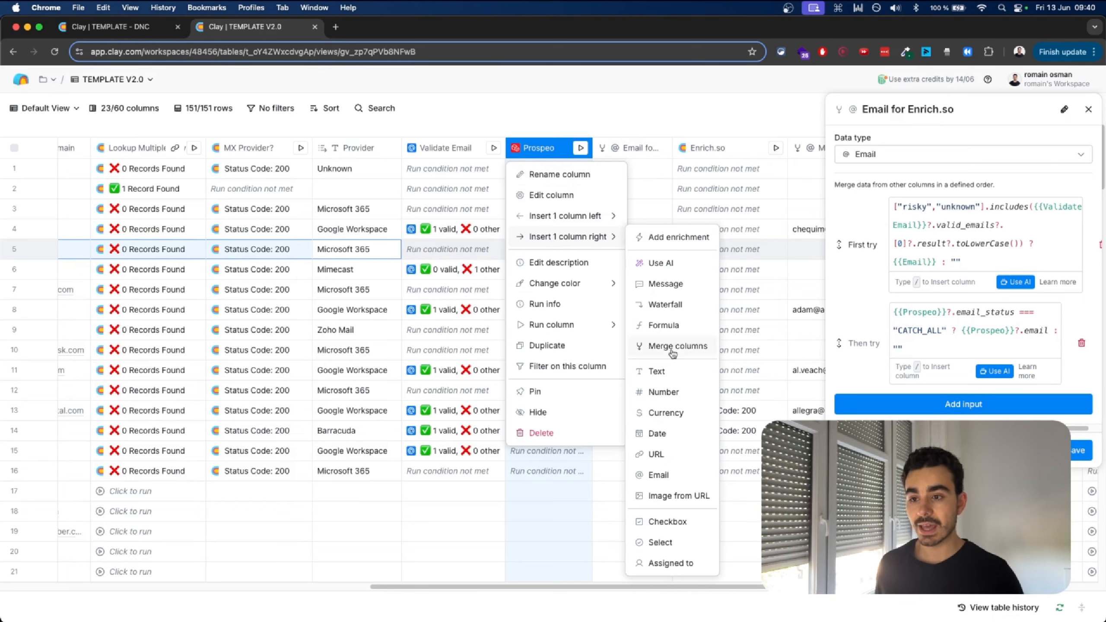
{"action": "left_click", "coordinate": [873, 196]}
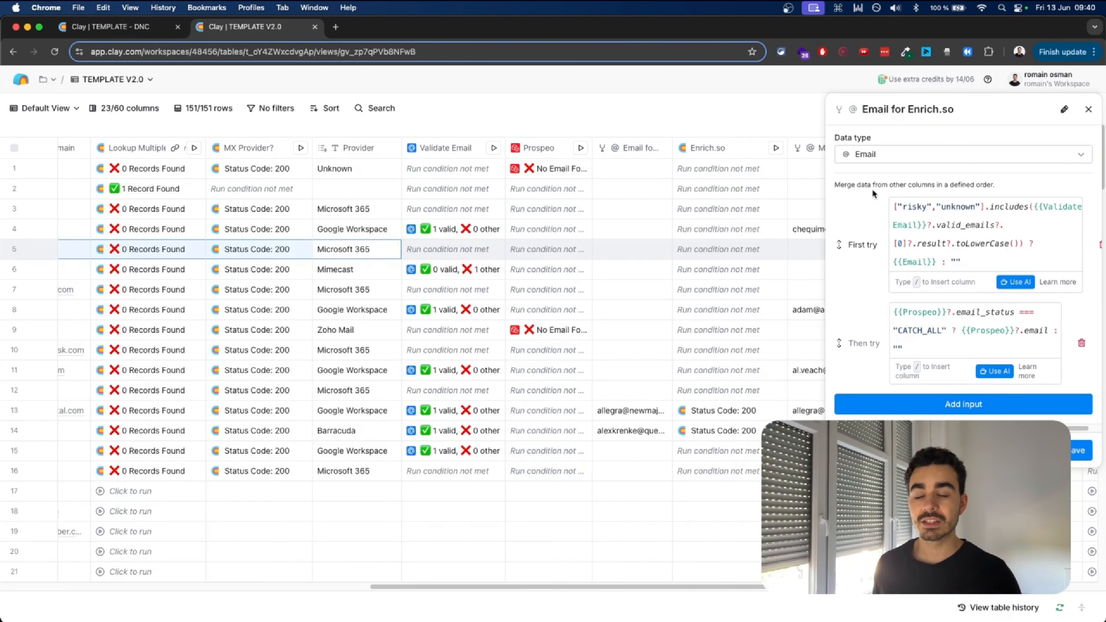
- Examine the Email for Enrich.so merge formulas: the risky and unknown check on Validate Email and the CATCH_ALL check on Prospeo
{"action": "left_click_drag", "start_coordinate": [841, 185], "coordinate": [963, 185]}
{"action": "left_click", "coordinate": [911, 186]}
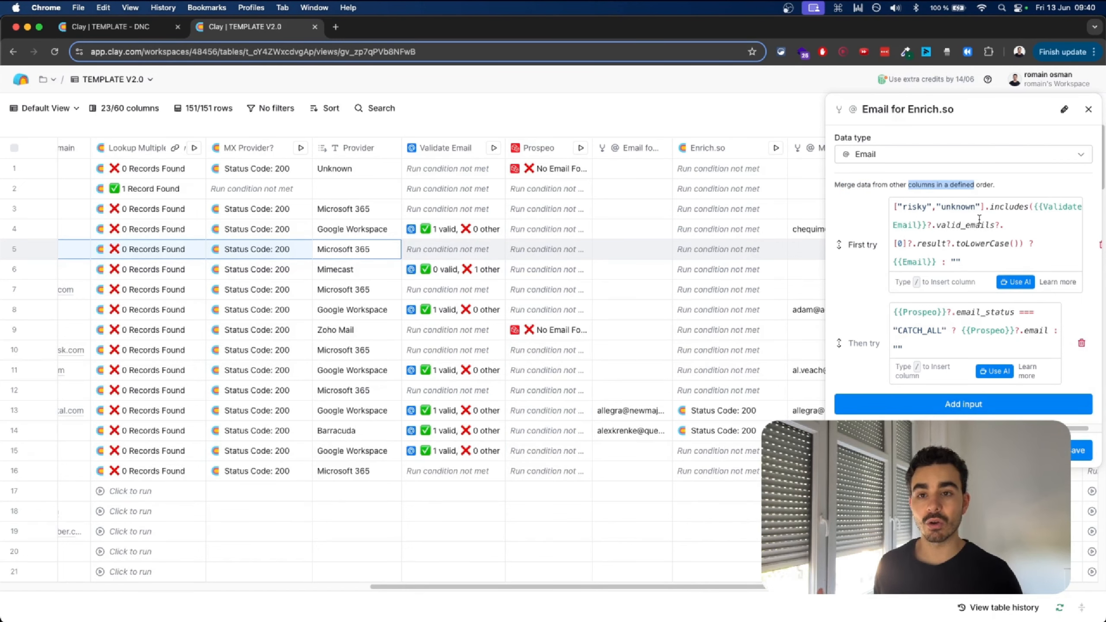
{"action": "left_click_drag", "start_coordinate": [961, 262], "coordinate": [894, 210]}
{"action": "left_click", "coordinate": [894, 211]}
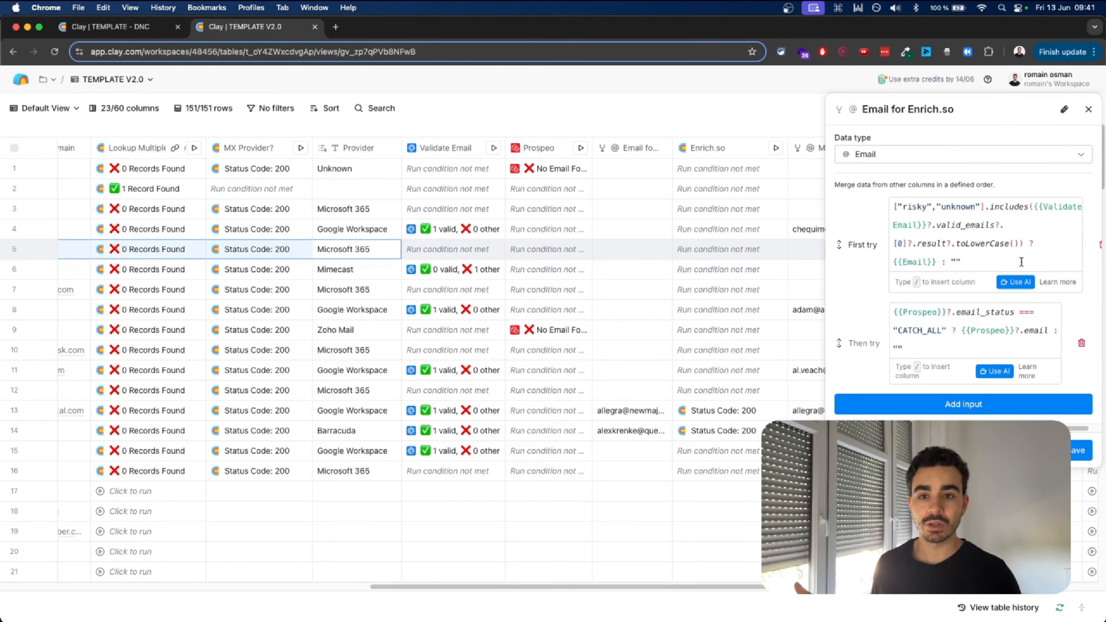
{"action": "left_click_drag", "start_coordinate": [976, 261], "coordinate": [902, 213]}
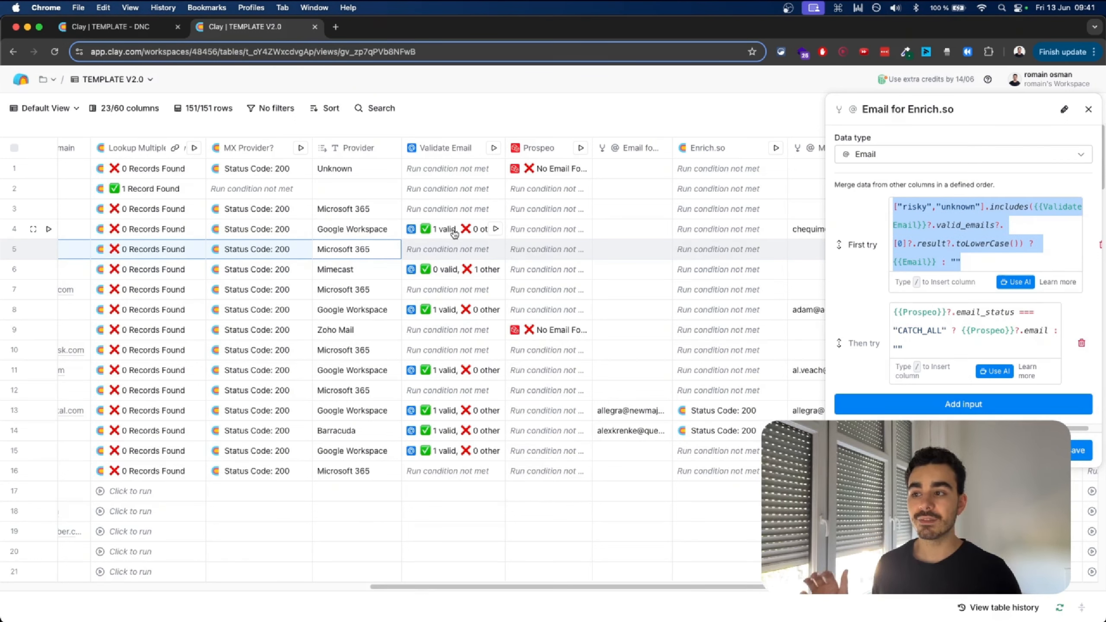
{"action": "double_click", "coordinate": [914, 207]}
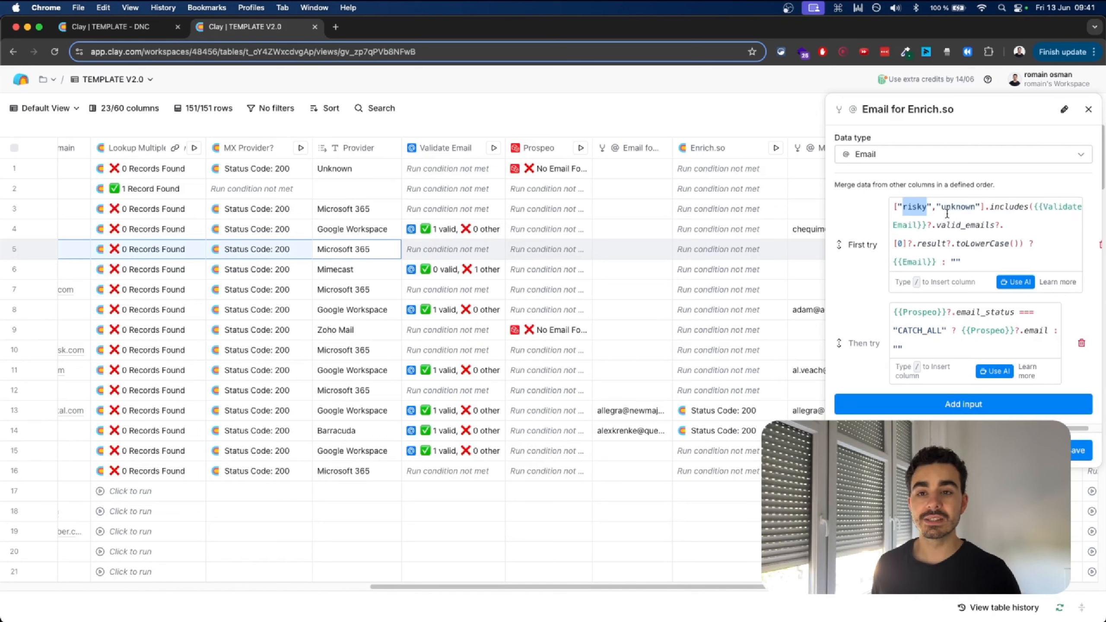
{"action": "double_click", "coordinate": [962, 207]}
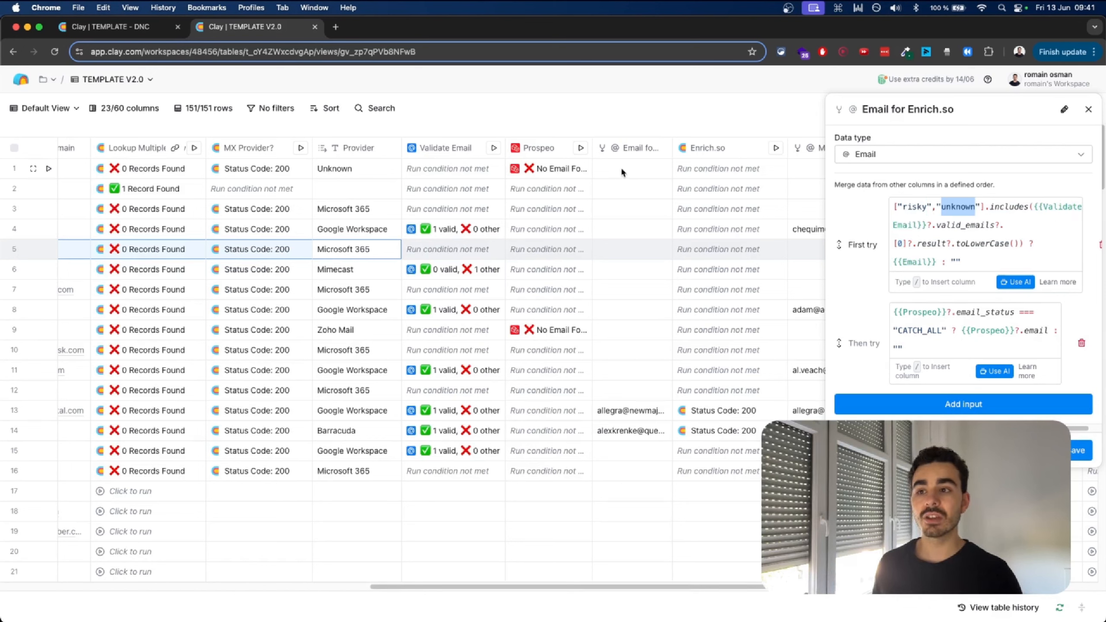
{"action": "left_click", "coordinate": [449, 416]}
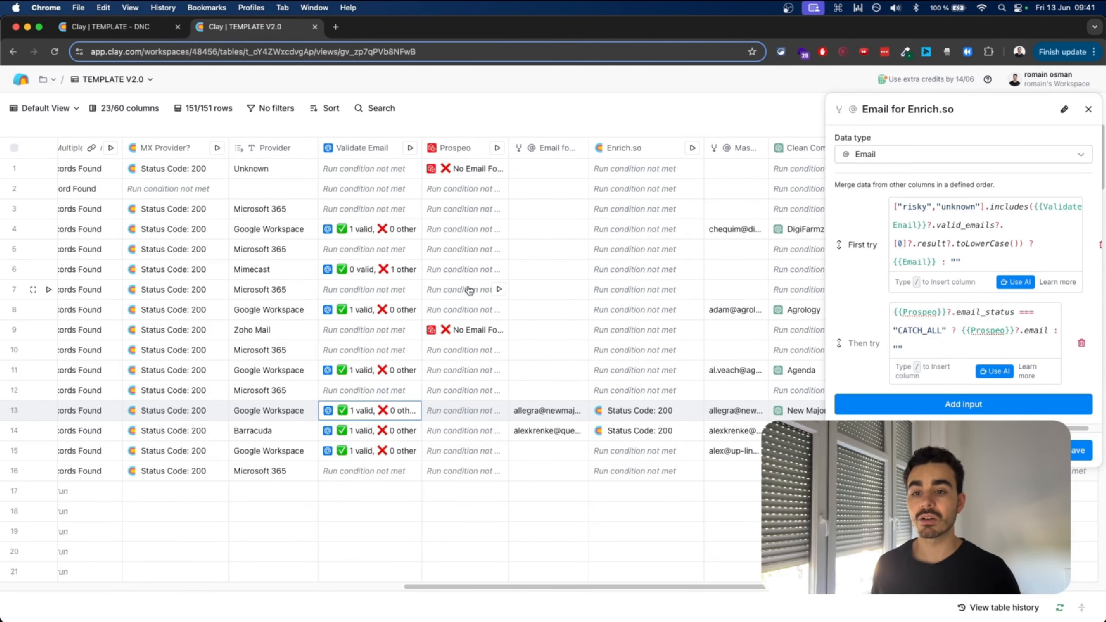
{"action": "left_click_drag", "start_coordinate": [941, 330], "coordinate": [895, 333]}
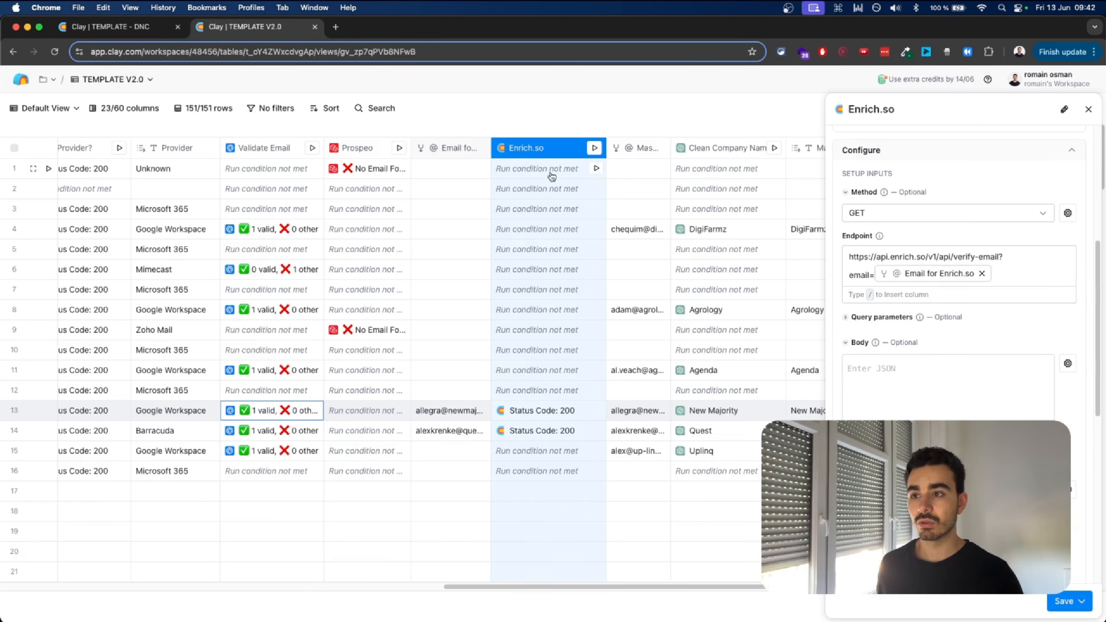
- Examine the Enrich.so endpoint and the Master Email merge formulas, and close the settings without changes
{"action": "left_click", "coordinate": [1028, 274]}
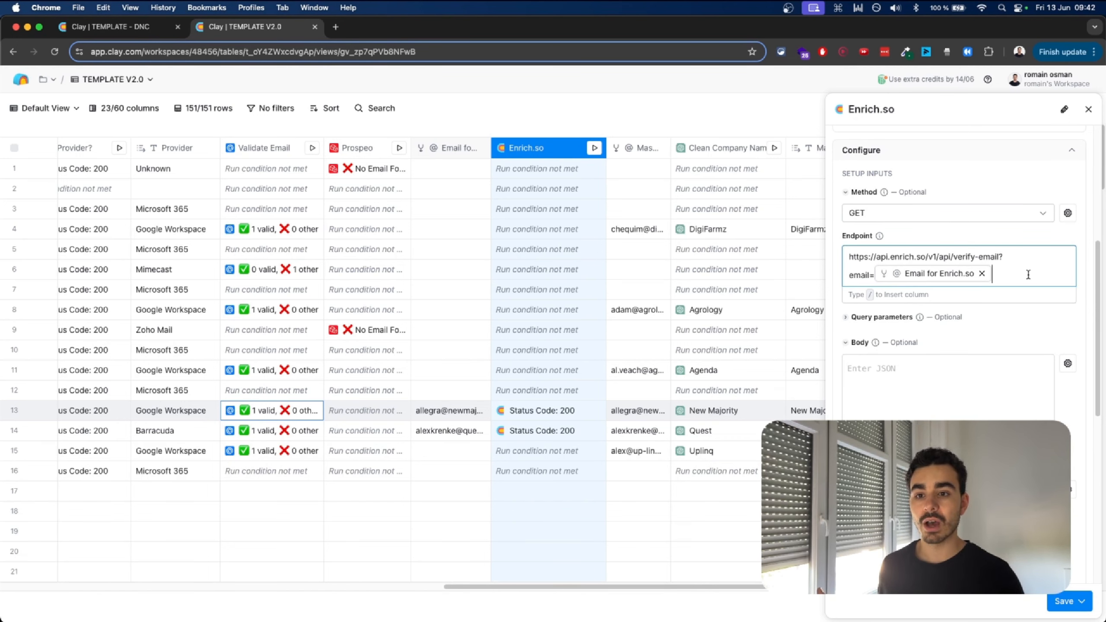
{"action": "mouse_move", "coordinate": [953, 278]}
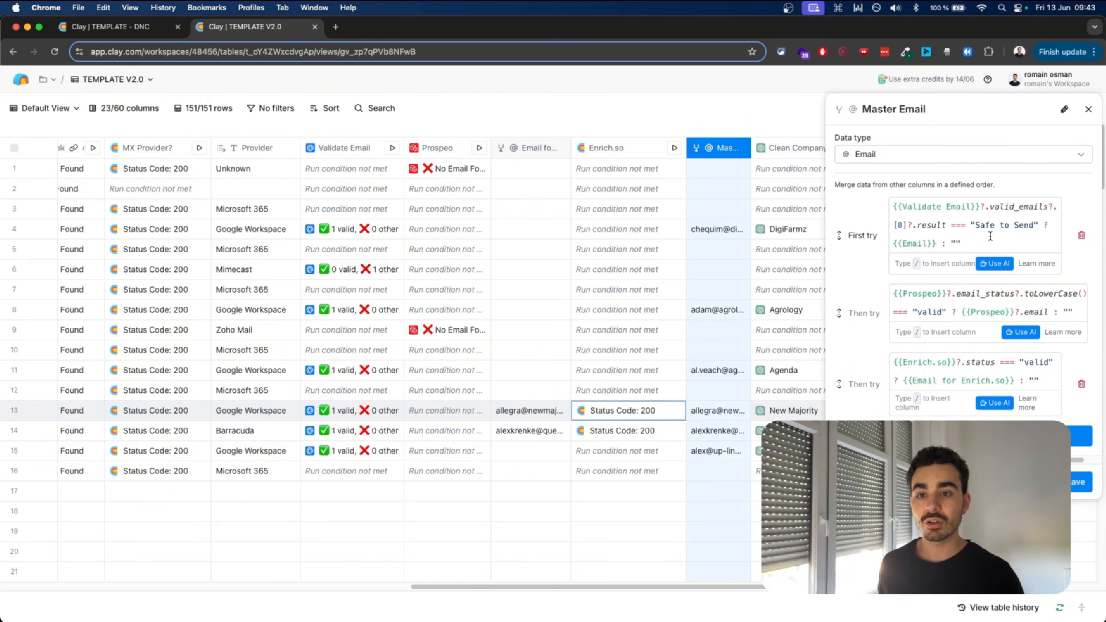
{"action": "left_click_drag", "start_coordinate": [977, 238], "coordinate": [888, 205]}
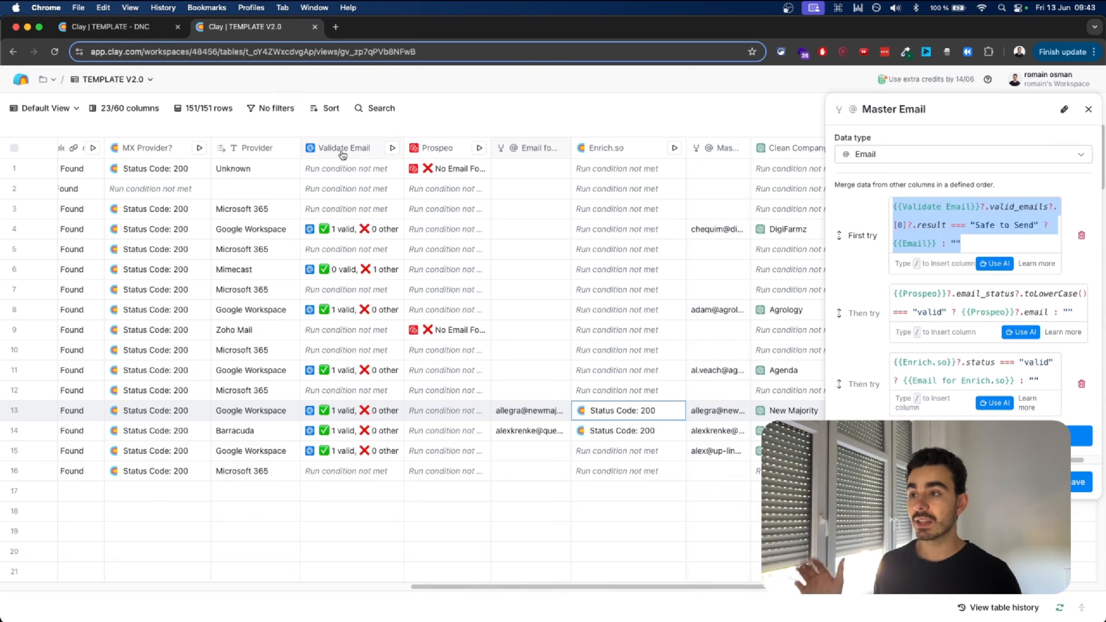
{"action": "left_click", "coordinate": [1038, 229]}
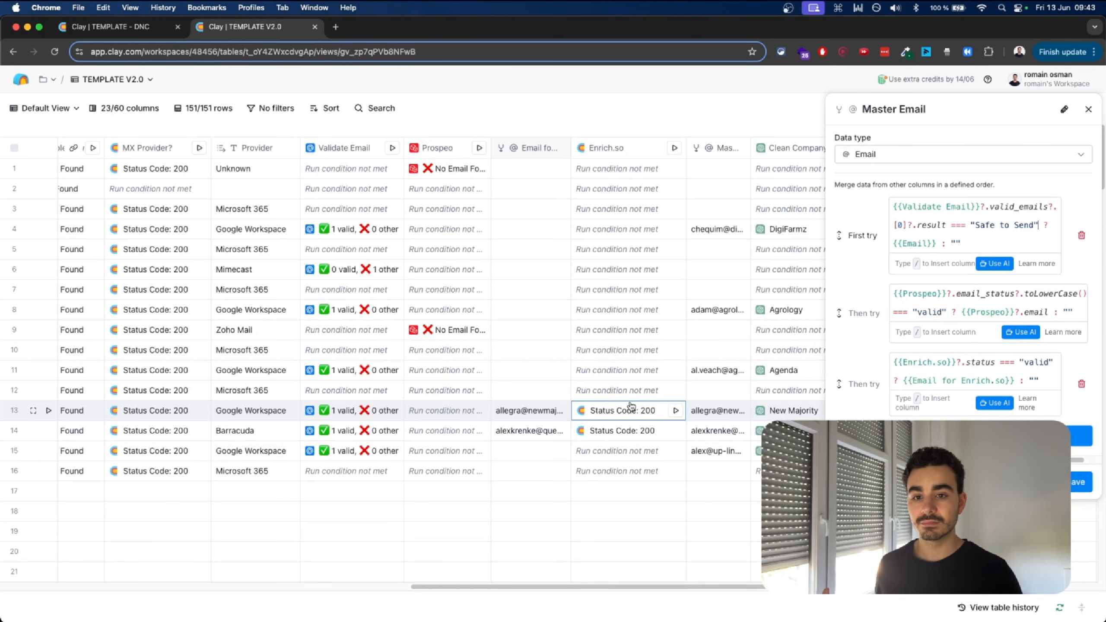
{"action": "double_click", "coordinate": [1036, 362]}
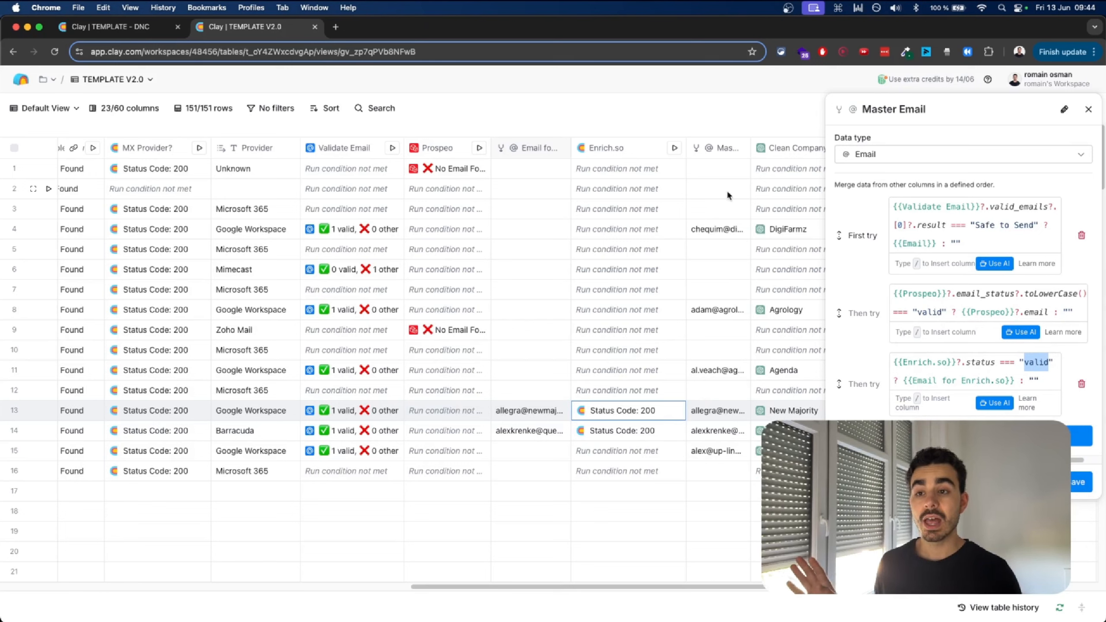
{"action": "left_click", "coordinate": [911, 109]}
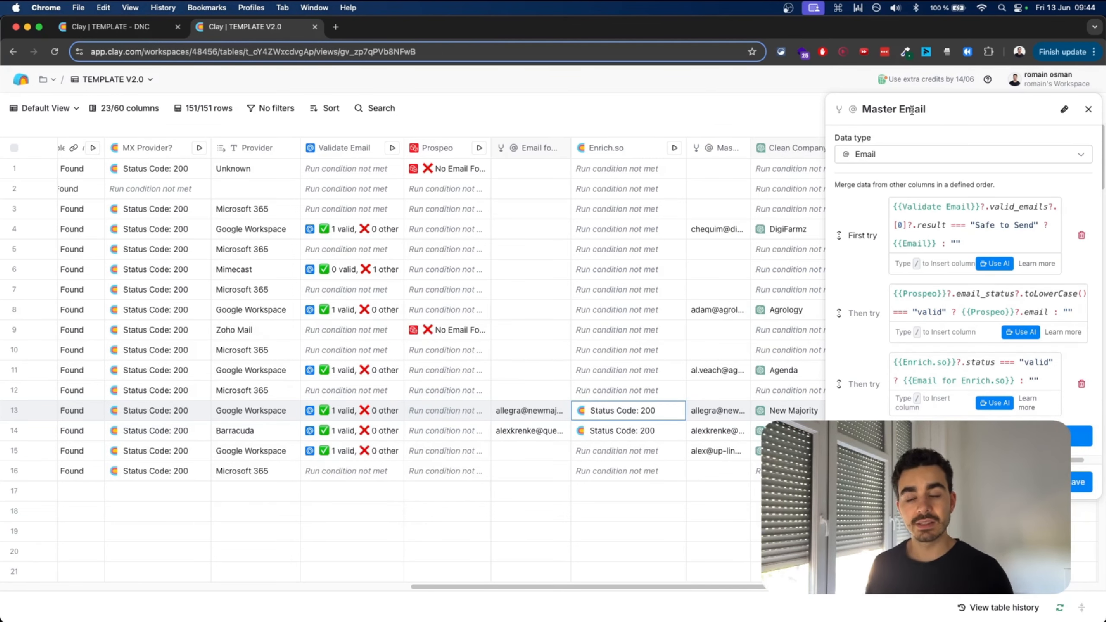
{"action": "key", "text": "Escape"}
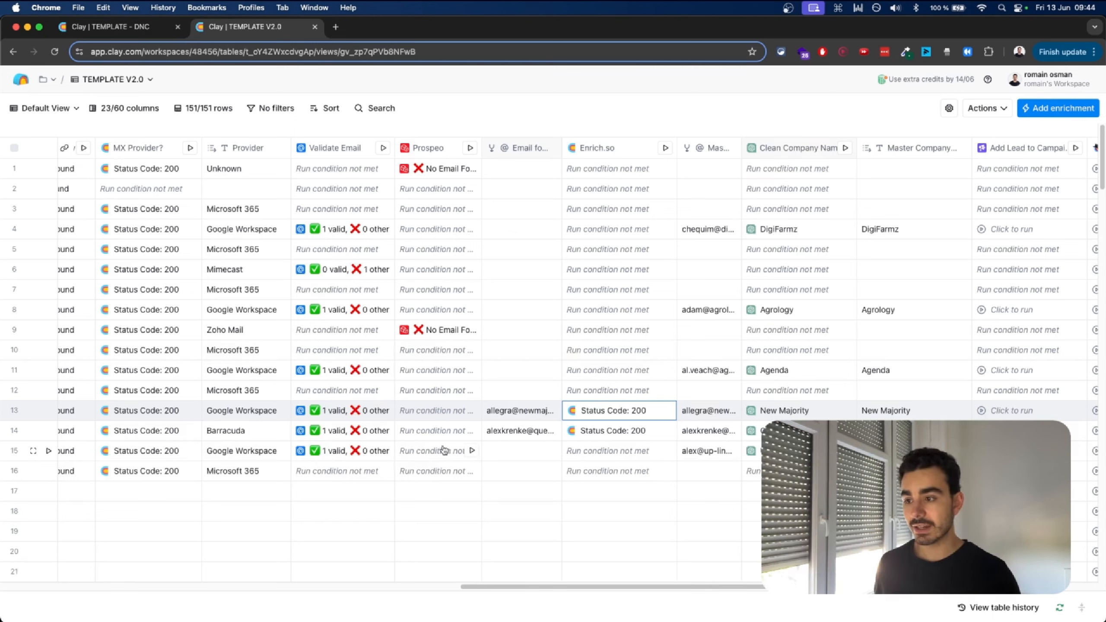
- Inspect the row 13 cell details for Validate Email, expanding the first entry of Valid Emails, and for Enrich.so
{"action": "left_click", "coordinate": [344, 411]}
{"action": "left_click", "coordinate": [338, 410]}
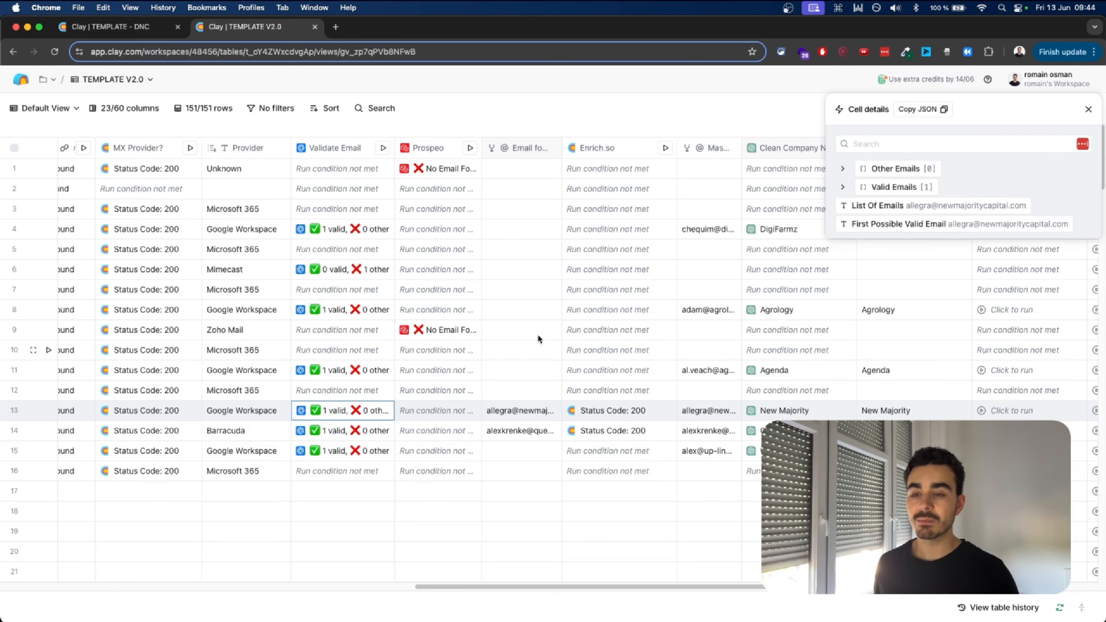
{"action": "left_click", "coordinate": [843, 187]}
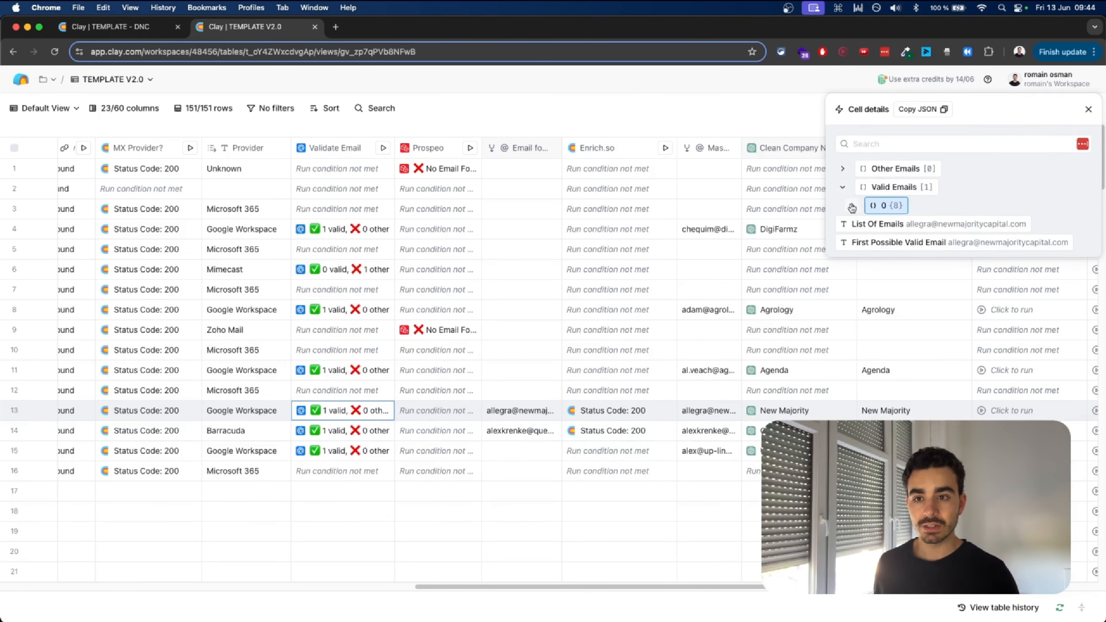
{"action": "left_click", "coordinate": [884, 205]}
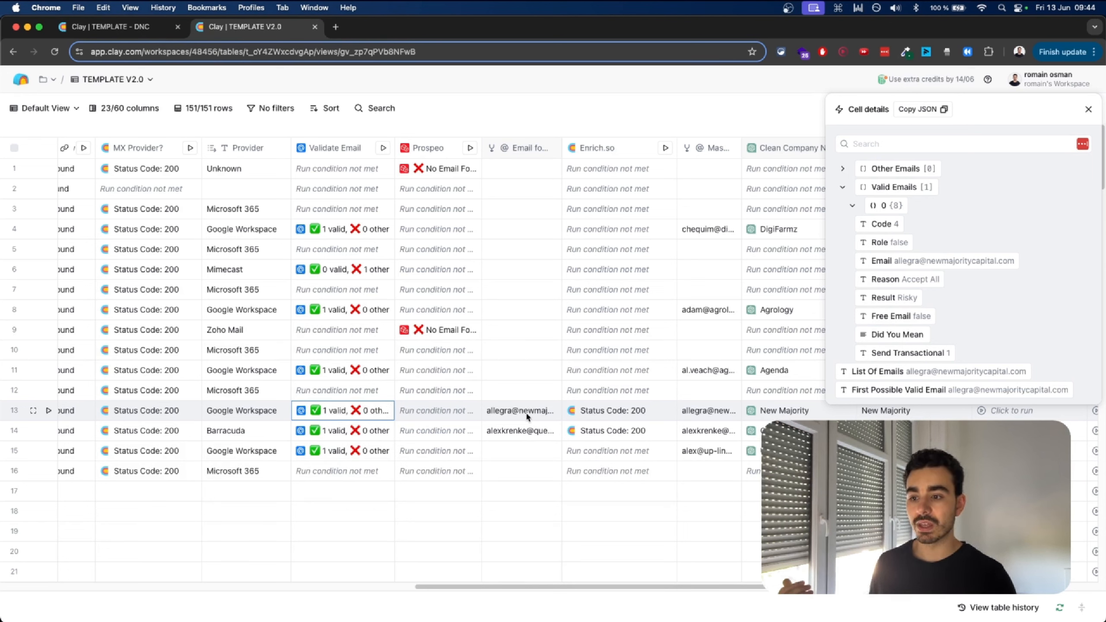
{"action": "left_click", "coordinate": [599, 416]}
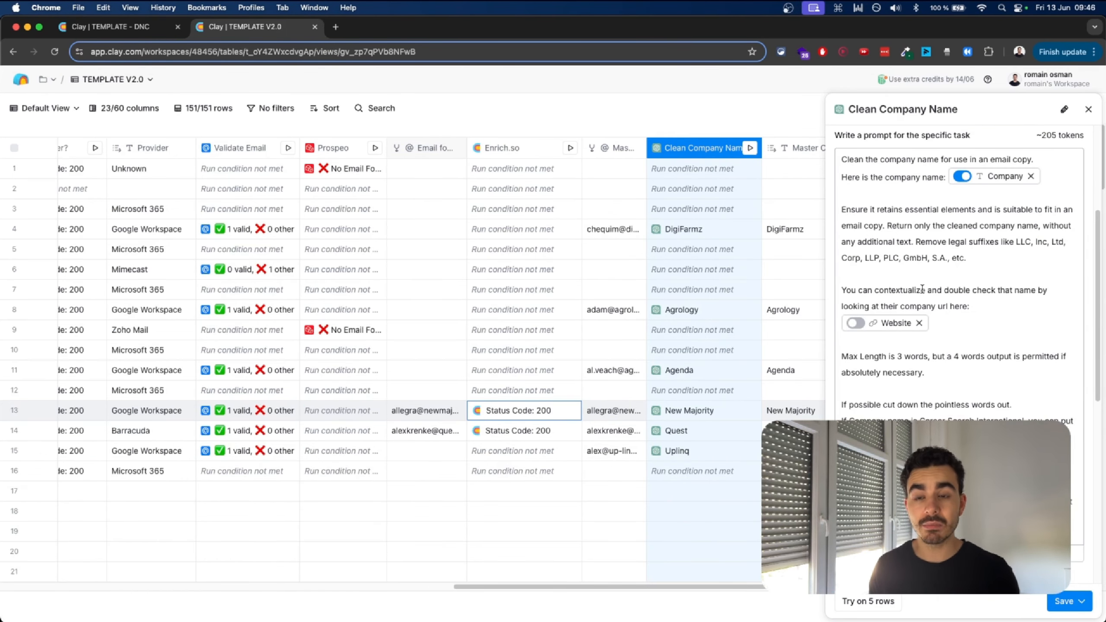
- Examine the Clean Company Name prompt and its Master Email run condition, checking it against rows 4, 8, 11 and 13
{"action": "left_click", "coordinate": [987, 390]}
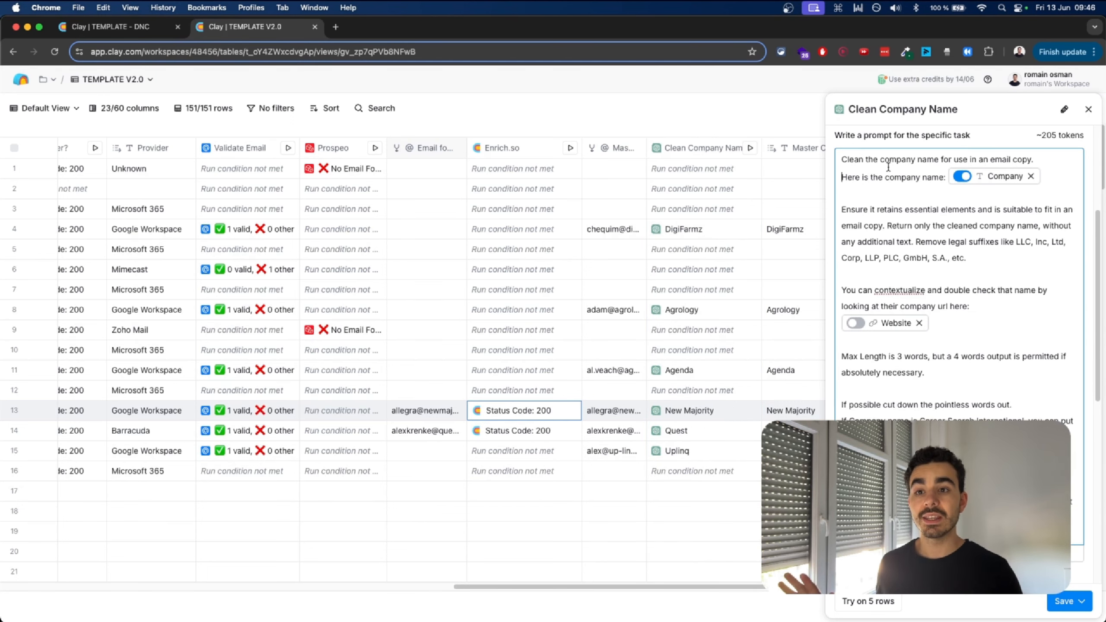
{"action": "scroll", "coordinate": [957, 349], "scroll_direction": "down", "scroll_amount": 10}
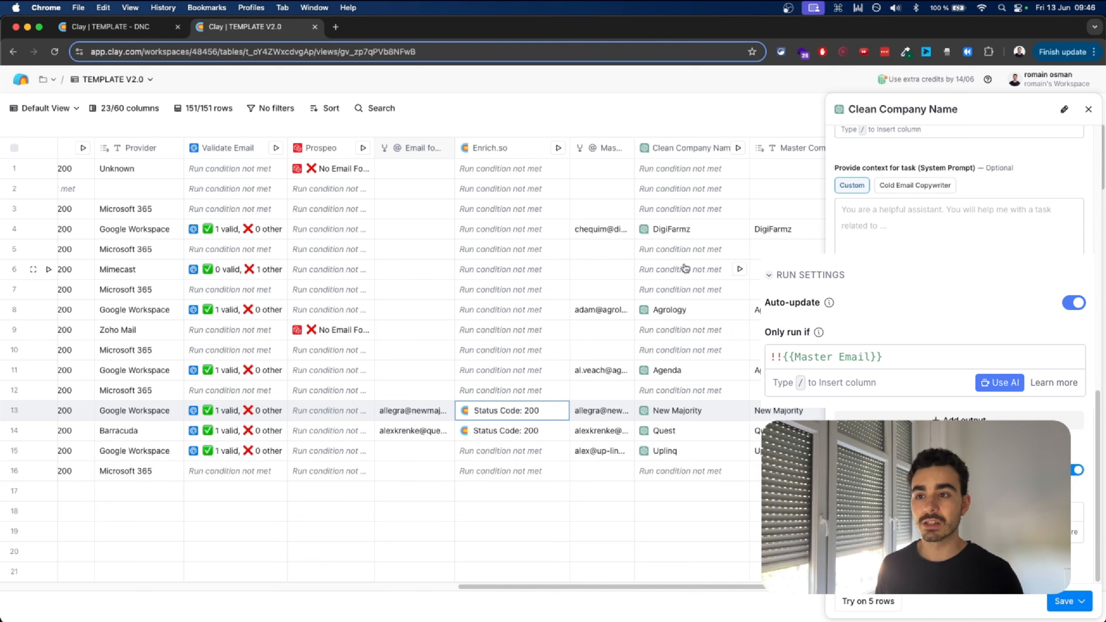
{"action": "left_click", "coordinate": [599, 230]}
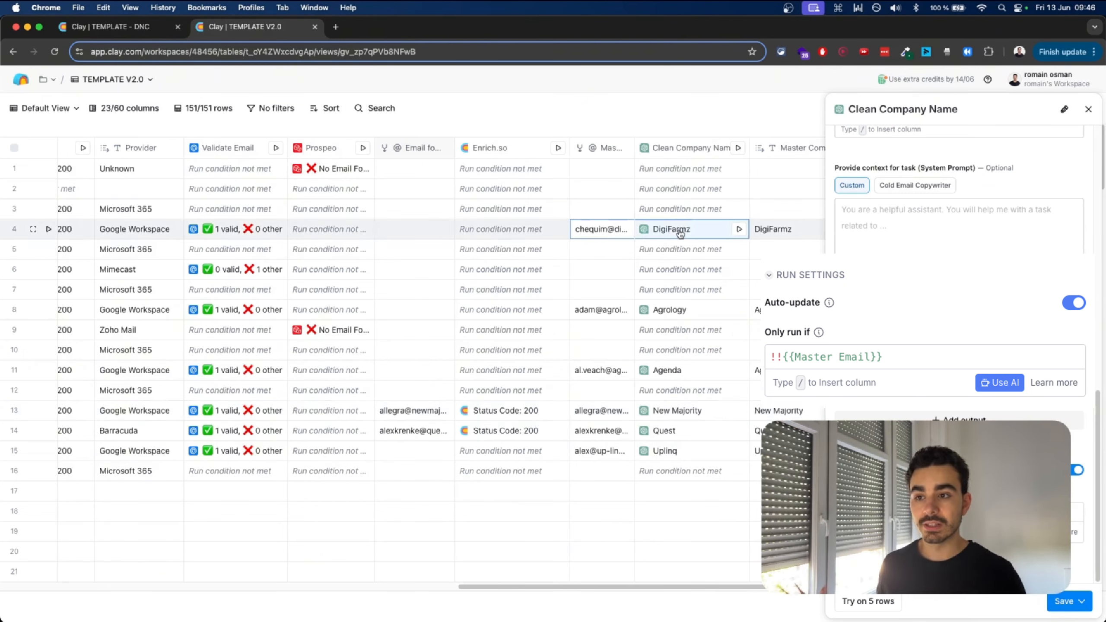
{"action": "left_click", "coordinate": [601, 309]}
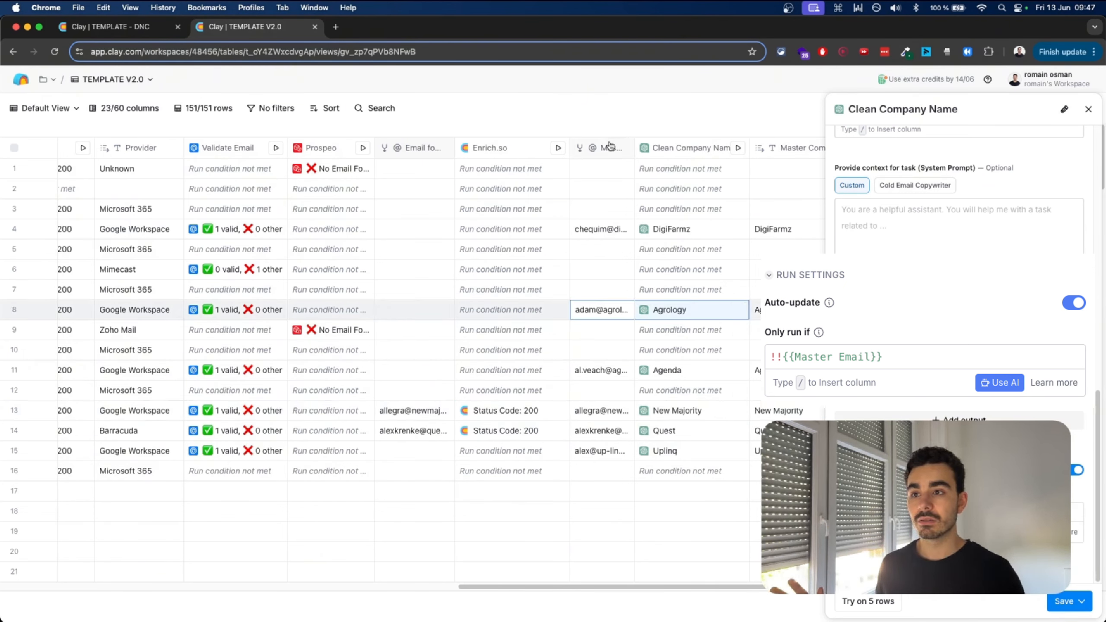
{"action": "left_click", "coordinate": [609, 371]}
{"action": "left_click", "coordinate": [637, 414]}
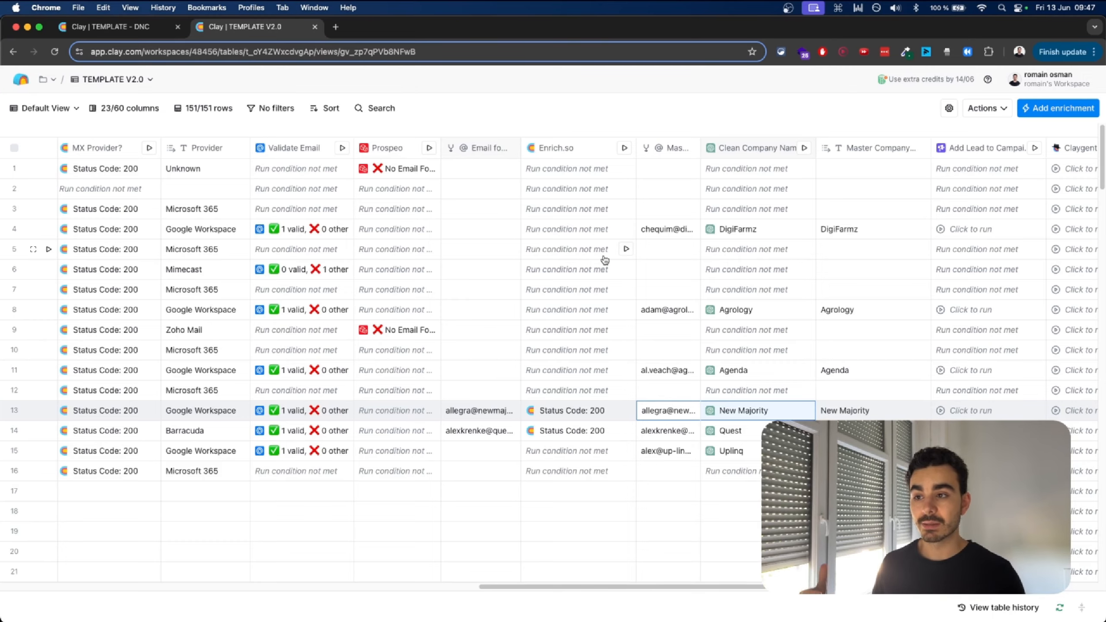
- Compare the original Company values in rows 4 and 8 with their Clean Company Name results
{"action": "scroll", "coordinate": [604, 259], "scroll_direction": "left", "scroll_amount": 15}
{"action": "double_click", "coordinate": [189, 231]}
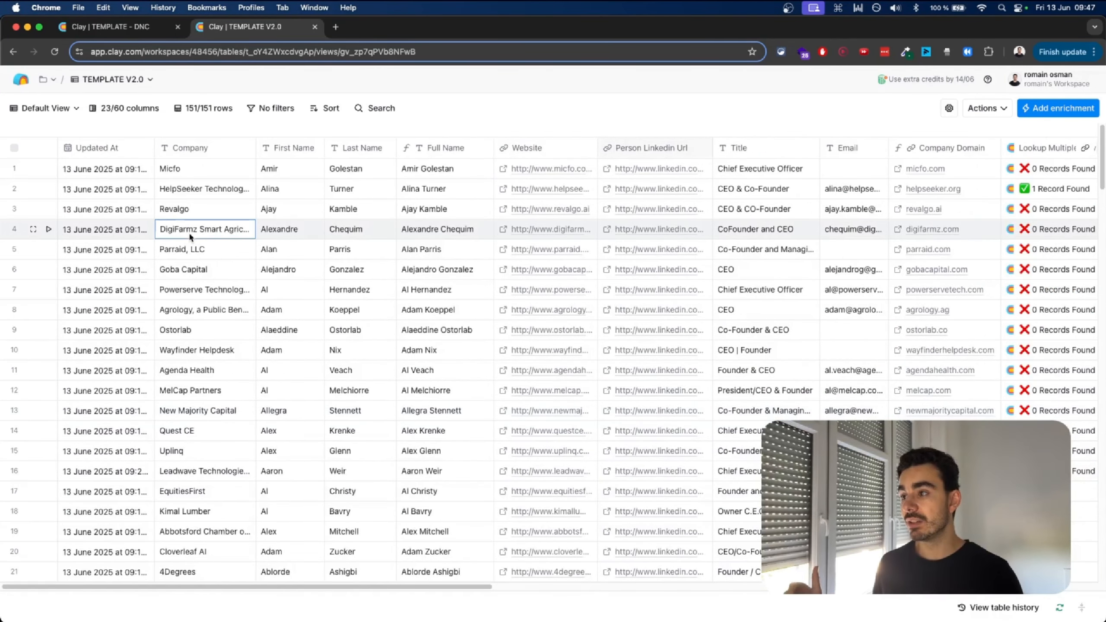
{"action": "left_click", "coordinate": [316, 234]}
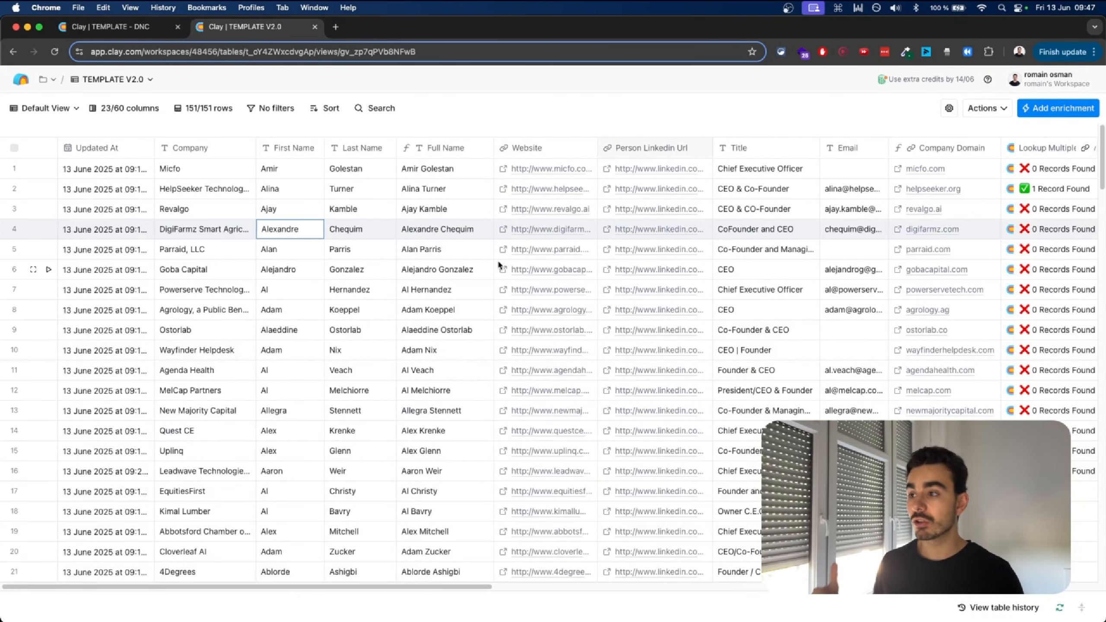
{"action": "scroll", "coordinate": [499, 265], "scroll_direction": "right", "scroll_amount": 15}
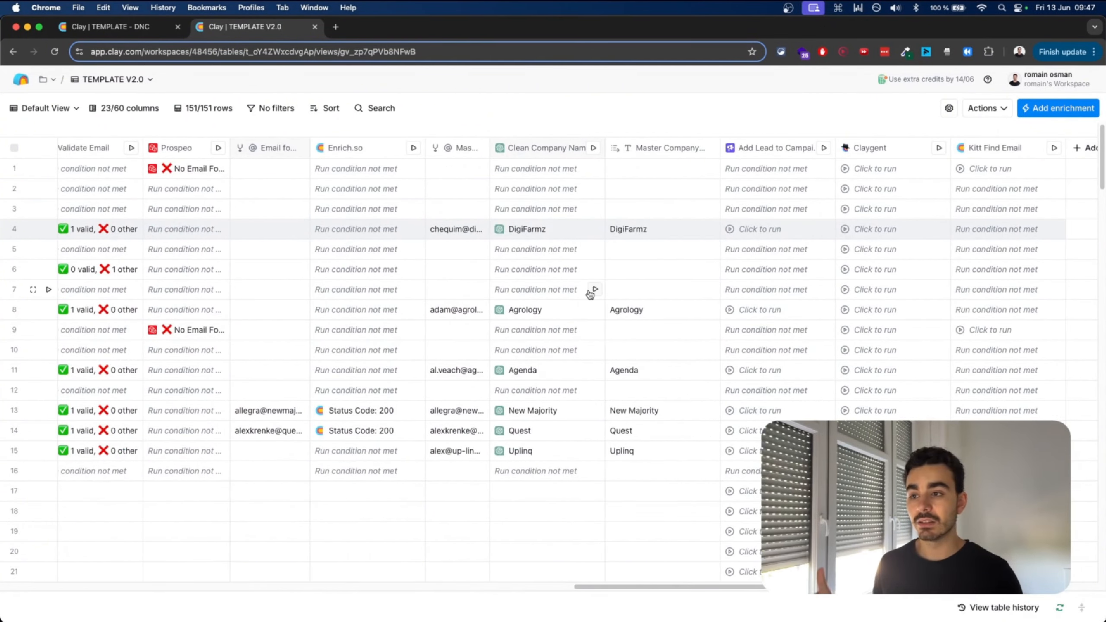
{"action": "scroll", "coordinate": [614, 236], "scroll_direction": "left", "scroll_amount": 15}
{"action": "scroll", "coordinate": [612, 231], "scroll_direction": "right", "scroll_amount": 16}
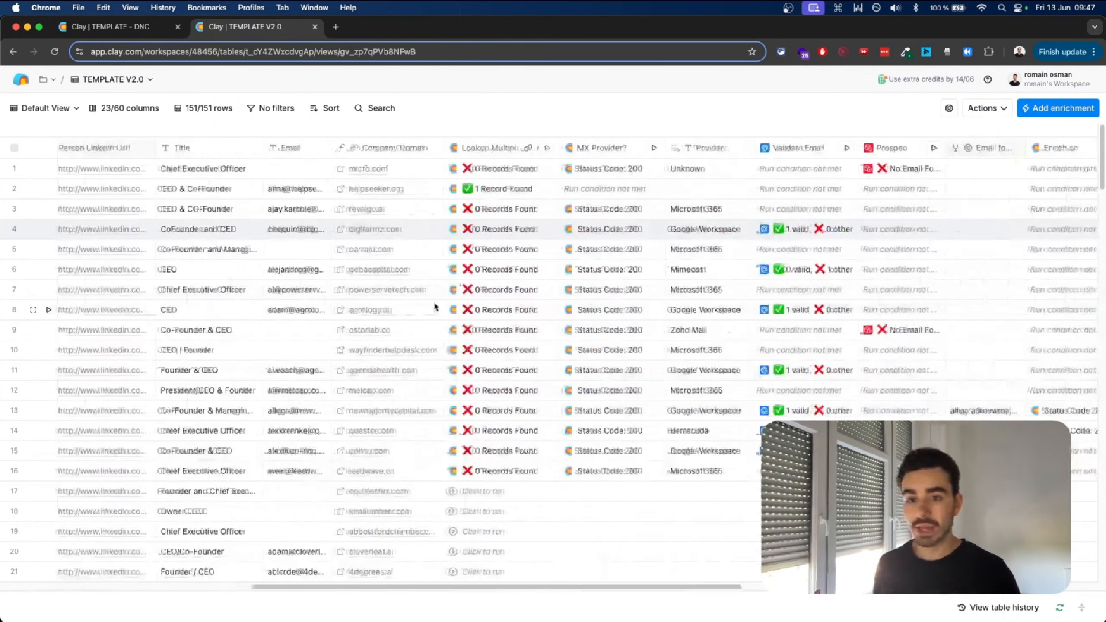
{"action": "scroll", "coordinate": [434, 306], "scroll_direction": "left", "scroll_amount": 16}
{"action": "double_click", "coordinate": [202, 310]}
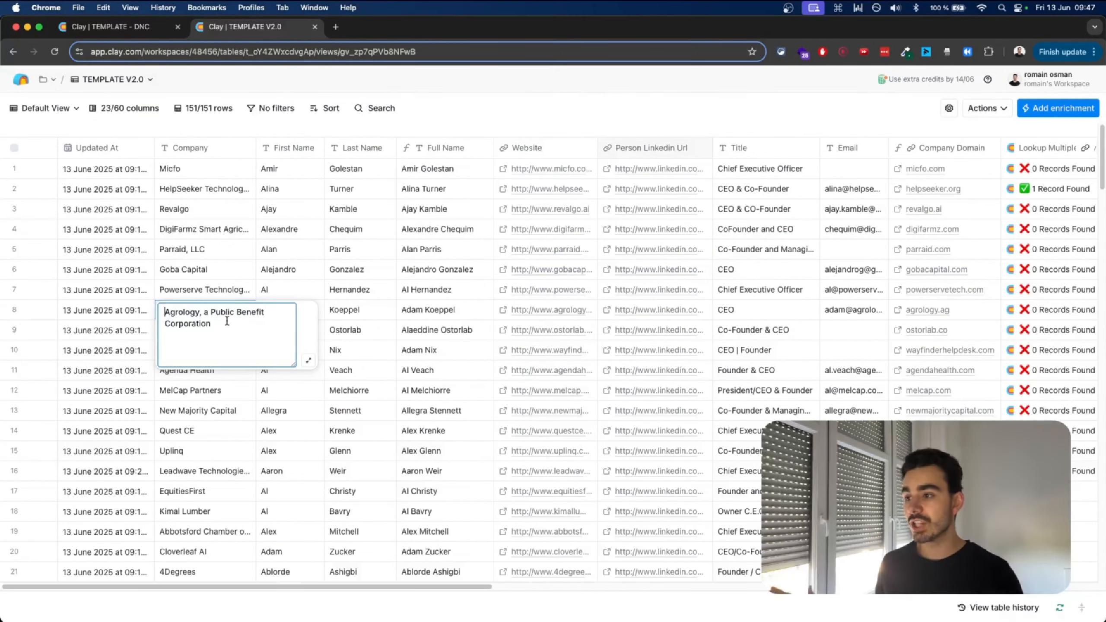
{"action": "left_click", "coordinate": [560, 318]}
{"action": "scroll", "coordinate": [561, 320], "scroll_direction": "right", "scroll_amount": 18}
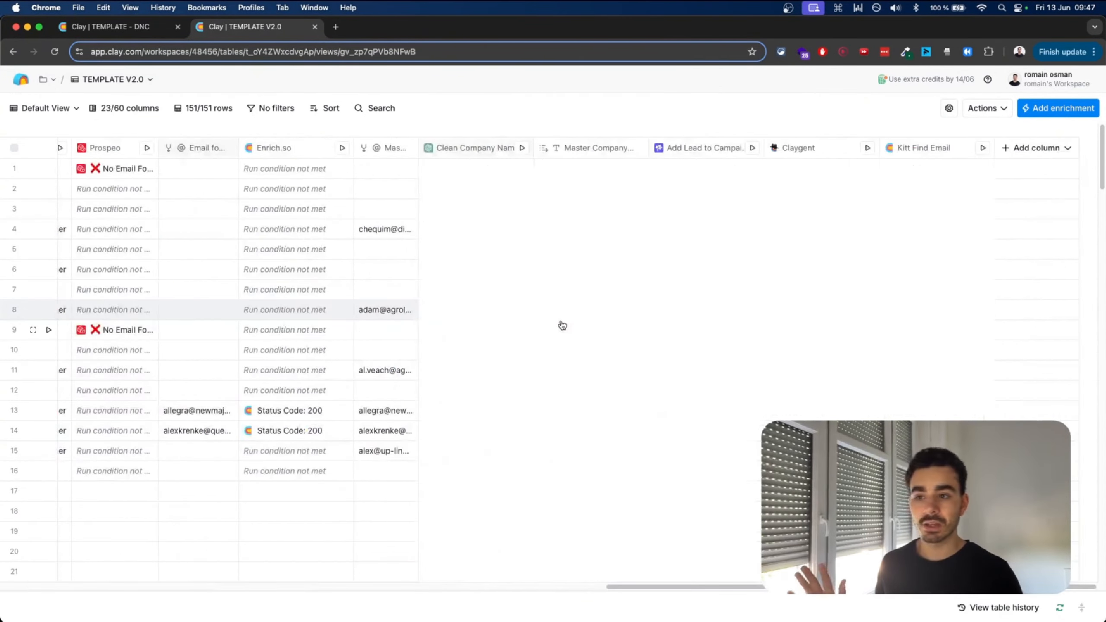
- Look through the original names further down the Company column for ones that need cleaning
{"action": "scroll", "coordinate": [550, 314], "scroll_direction": "left", "scroll_amount": 16}
{"action": "scroll", "coordinate": [280, 351], "scroll_direction": "down", "scroll_amount": 5}
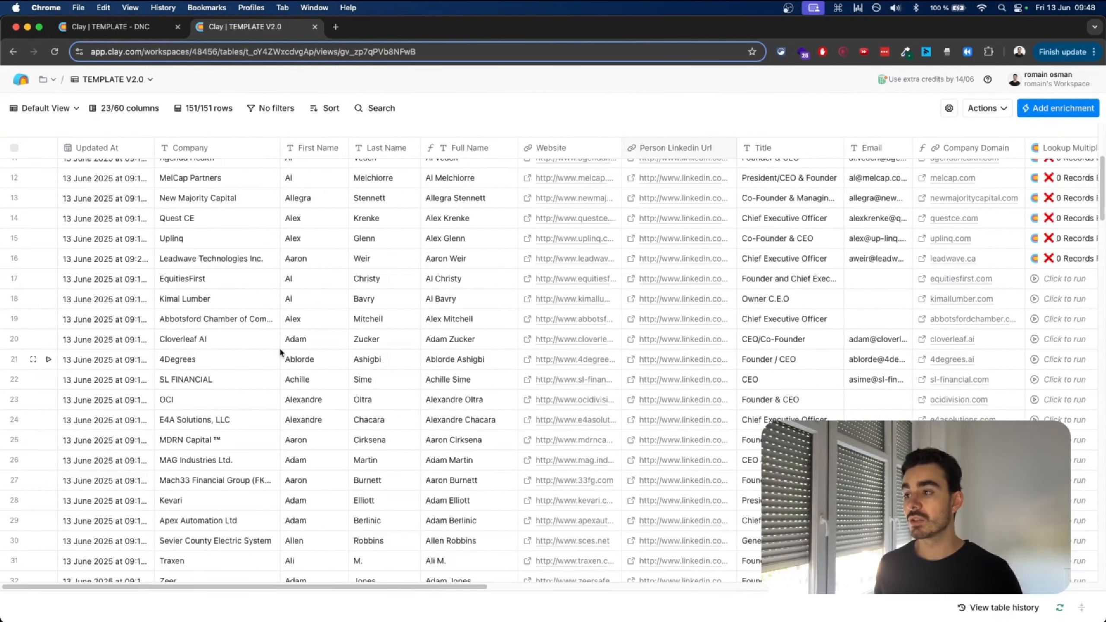
{"action": "scroll", "coordinate": [281, 369], "scroll_direction": "down", "scroll_amount": 2}
{"action": "scroll", "coordinate": [230, 375], "scroll_direction": "down", "scroll_amount": 2}
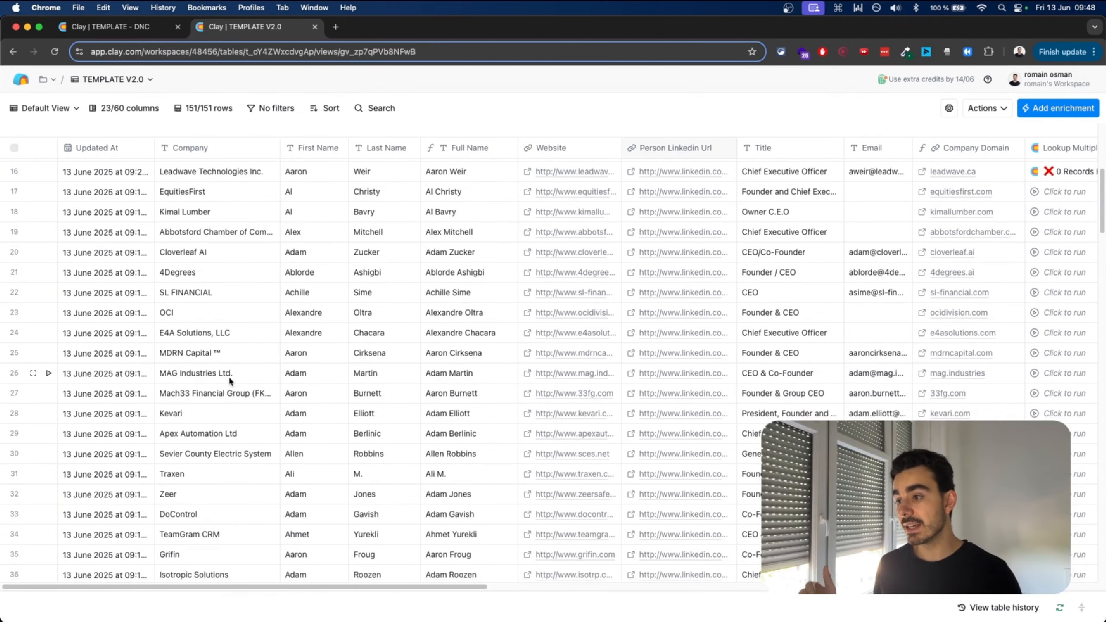
{"action": "scroll", "coordinate": [217, 355], "scroll_direction": "down", "scroll_amount": 14}
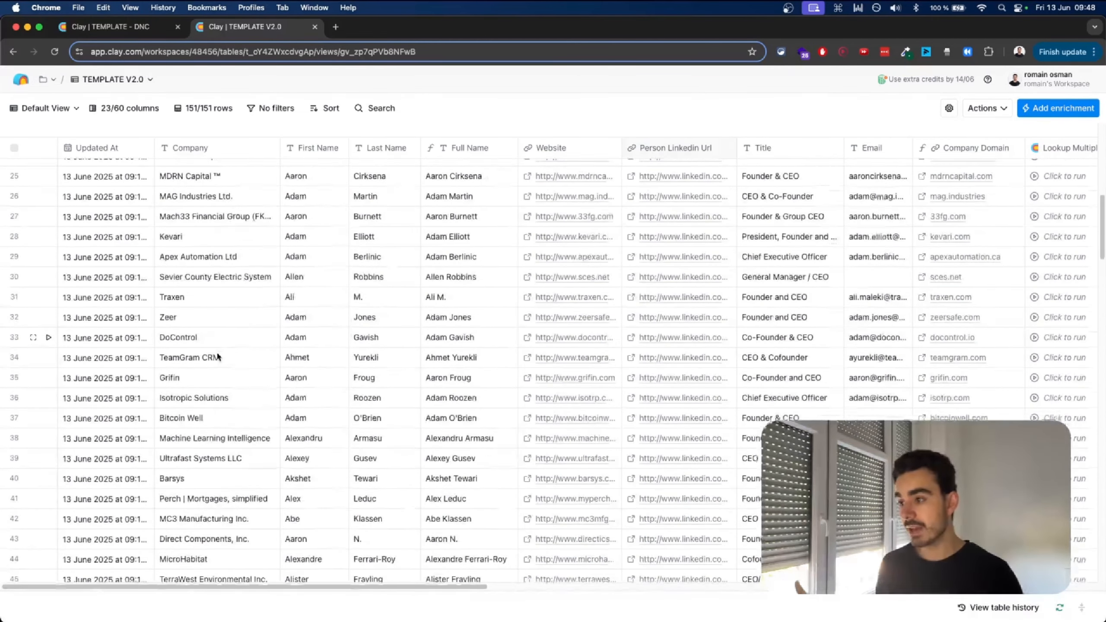
{"action": "scroll", "coordinate": [247, 436], "scroll_direction": "down", "scroll_amount": 15}
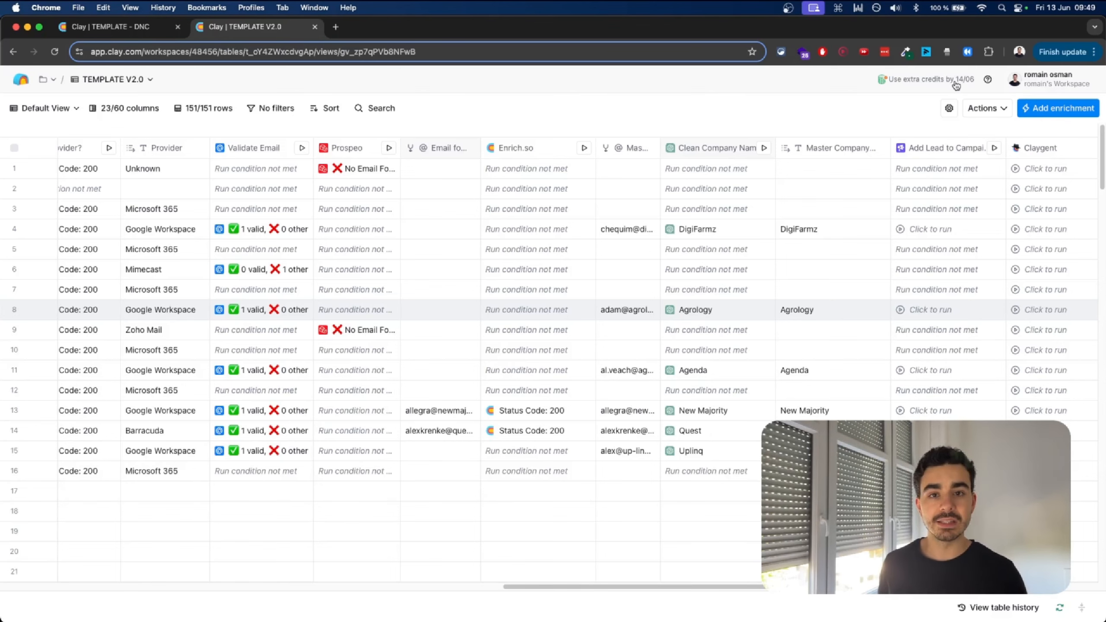
- Run the Lookup Multiple Rows column on further leads so they pass through the enrichment columns
{"action": "scroll", "coordinate": [637, 239], "scroll_direction": "left", "scroll_amount": 7}
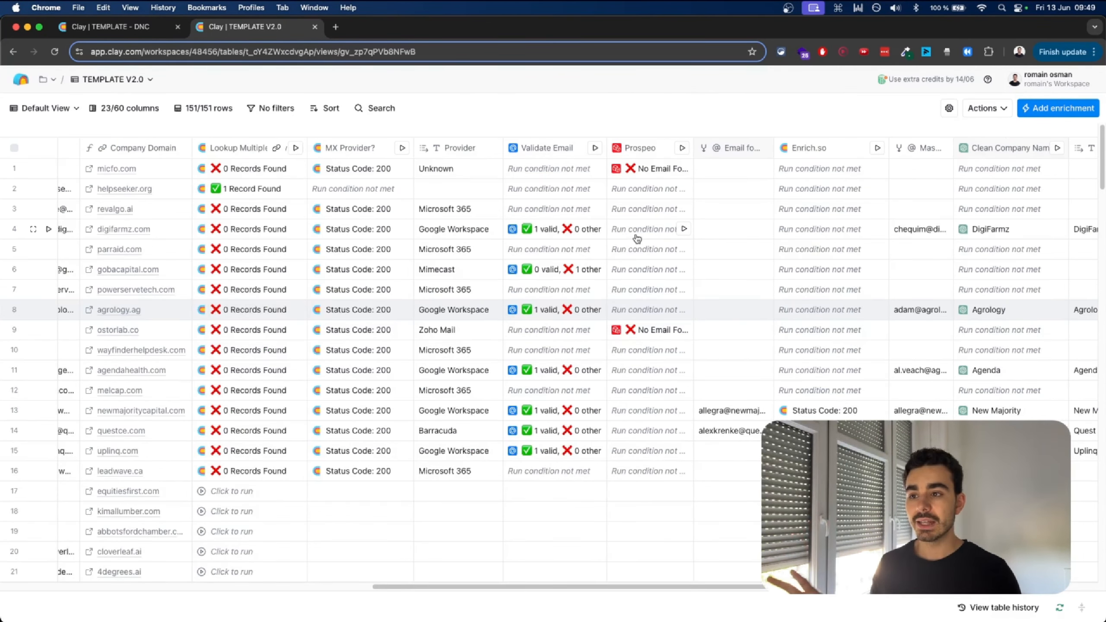
{"action": "scroll", "coordinate": [620, 338], "scroll_direction": "left", "scroll_amount": 1}
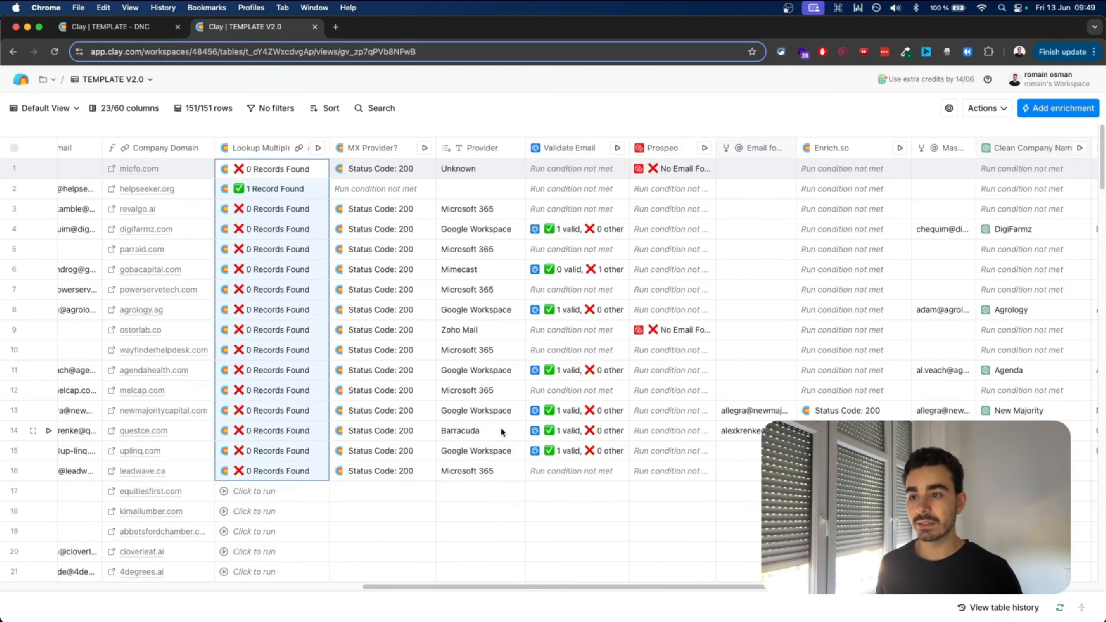
{"action": "scroll", "coordinate": [500, 428], "scroll_direction": "right", "scroll_amount": 7}
{"action": "scroll", "coordinate": [502, 431], "scroll_direction": "right", "scroll_amount": 1}
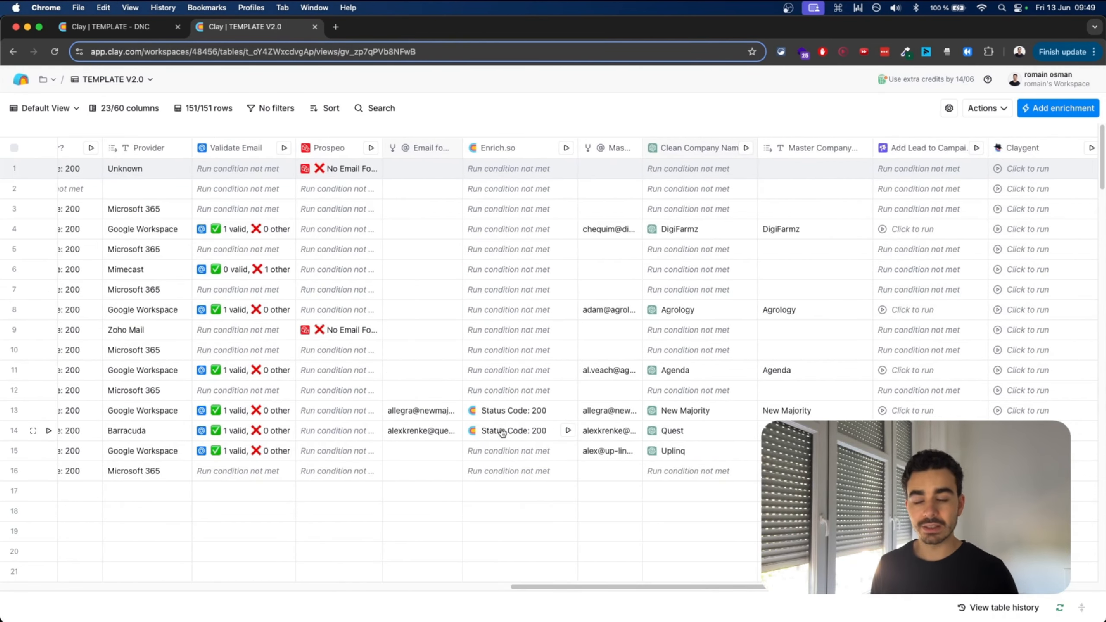
{"action": "scroll", "coordinate": [611, 486], "scroll_direction": "right", "scroll_amount": 5}
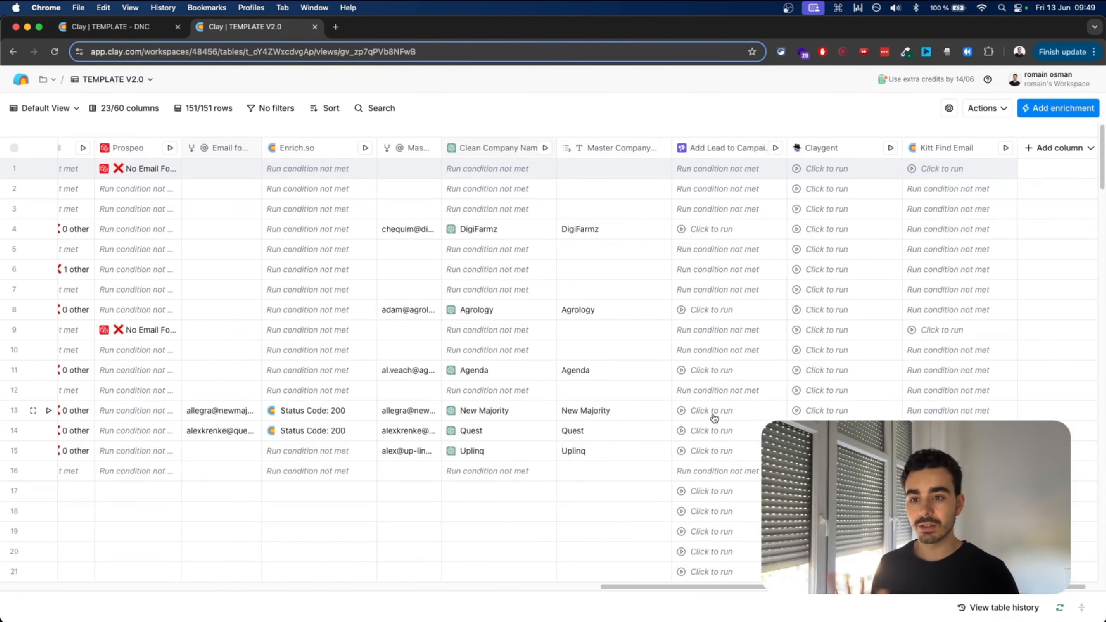
{"action": "scroll", "coordinate": [524, 425], "scroll_direction": "left", "scroll_amount": 14}
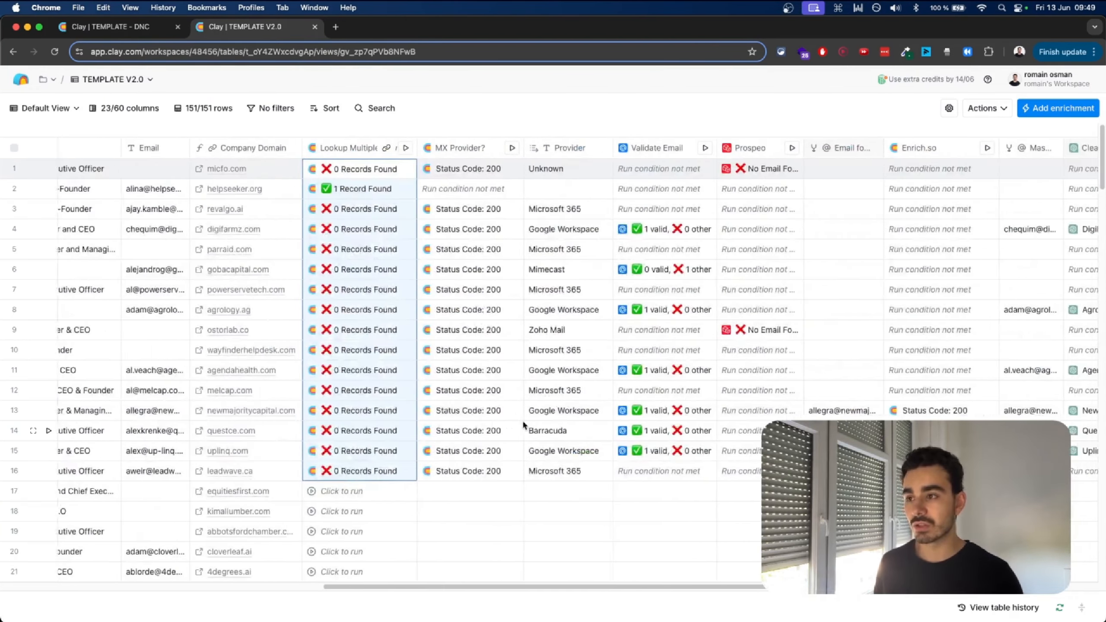
{"action": "scroll", "coordinate": [522, 420], "scroll_direction": "right", "scroll_amount": 1}
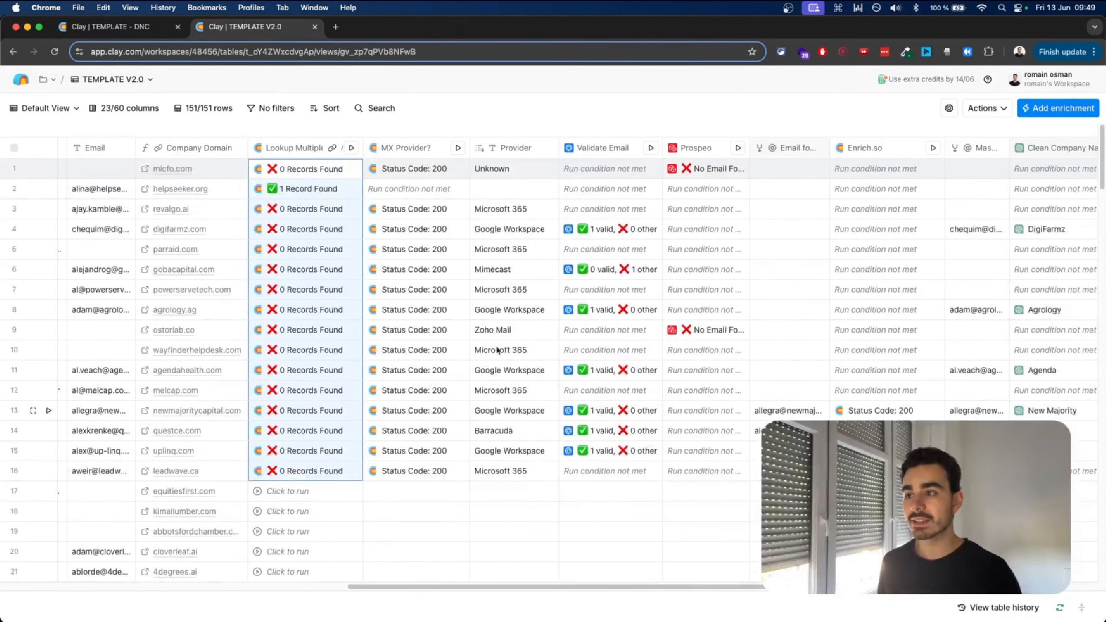
{"action": "left_click", "coordinate": [351, 149]}
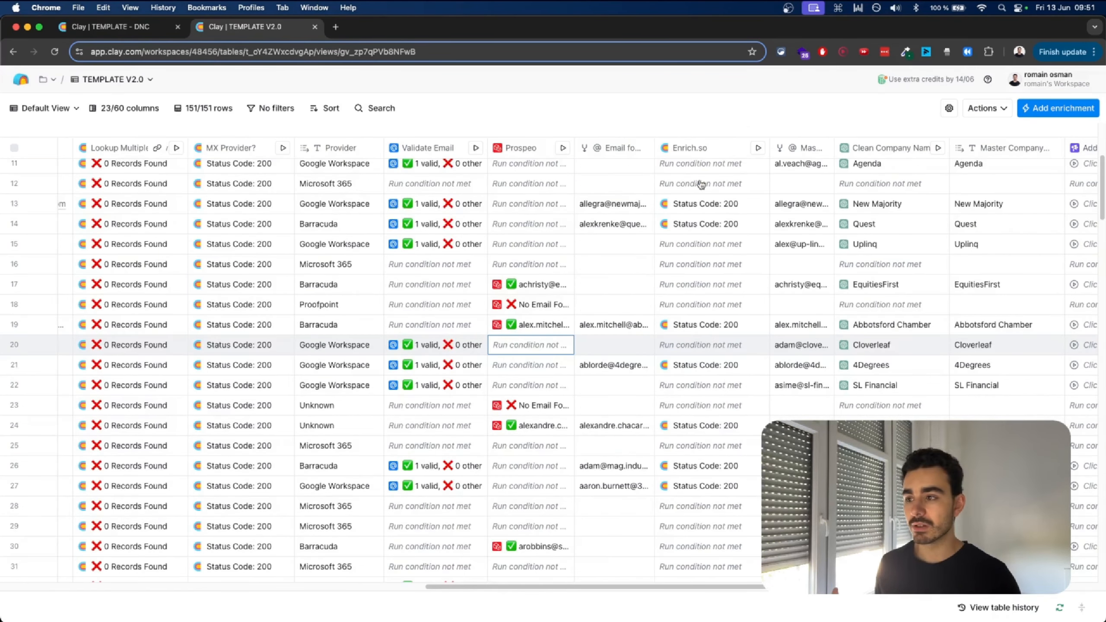
- Inspect the row 17 Prospeo cell details, including Email Status, and follow the row across to Master Email and Clean Company Name
{"action": "scroll", "coordinate": [644, 232], "scroll_direction": "left", "scroll_amount": 5}
{"action": "scroll", "coordinate": [622, 321], "scroll_direction": "left", "scroll_amount": 4}
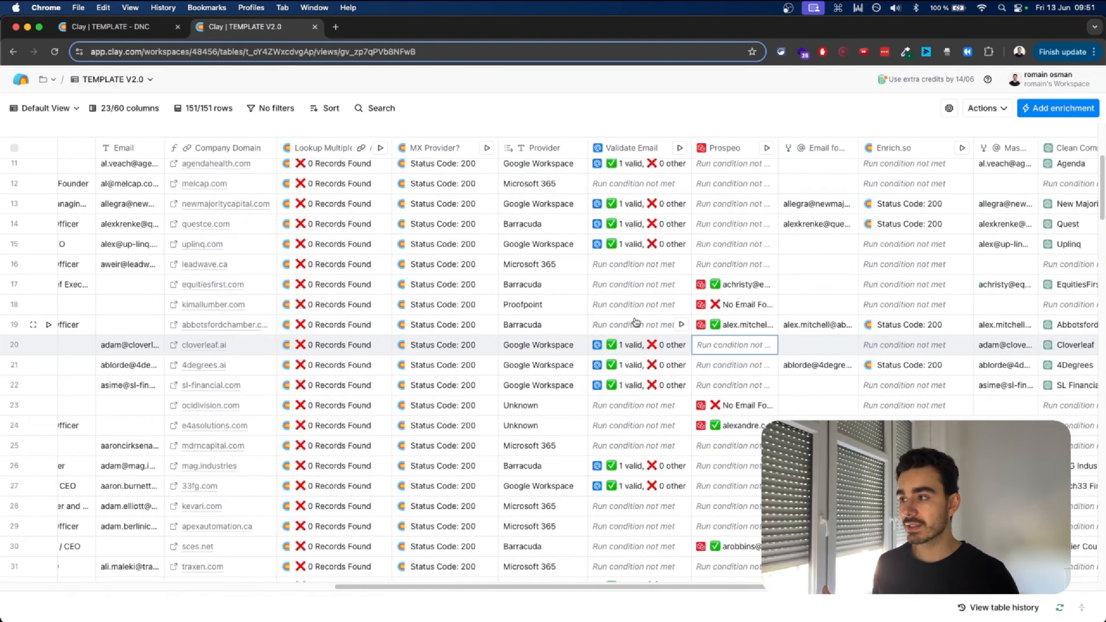
{"action": "scroll", "coordinate": [136, 283], "scroll_direction": "right", "scroll_amount": 4}
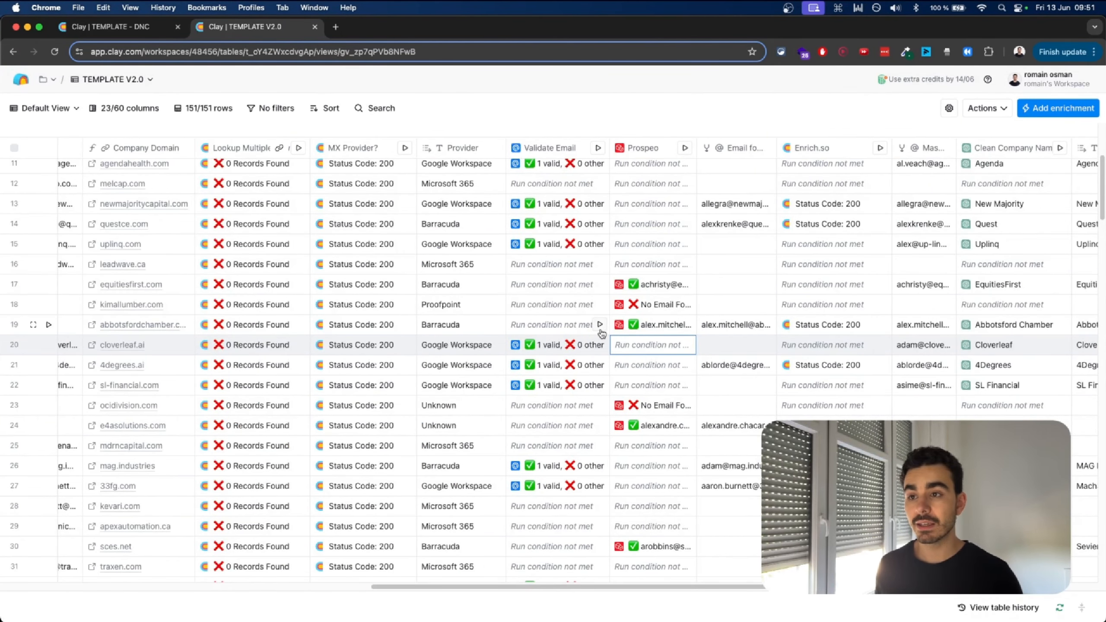
{"action": "scroll", "coordinate": [591, 322], "scroll_direction": "right", "scroll_amount": 3}
{"action": "left_click", "coordinate": [590, 291]}
{"action": "left_click", "coordinate": [591, 291]}
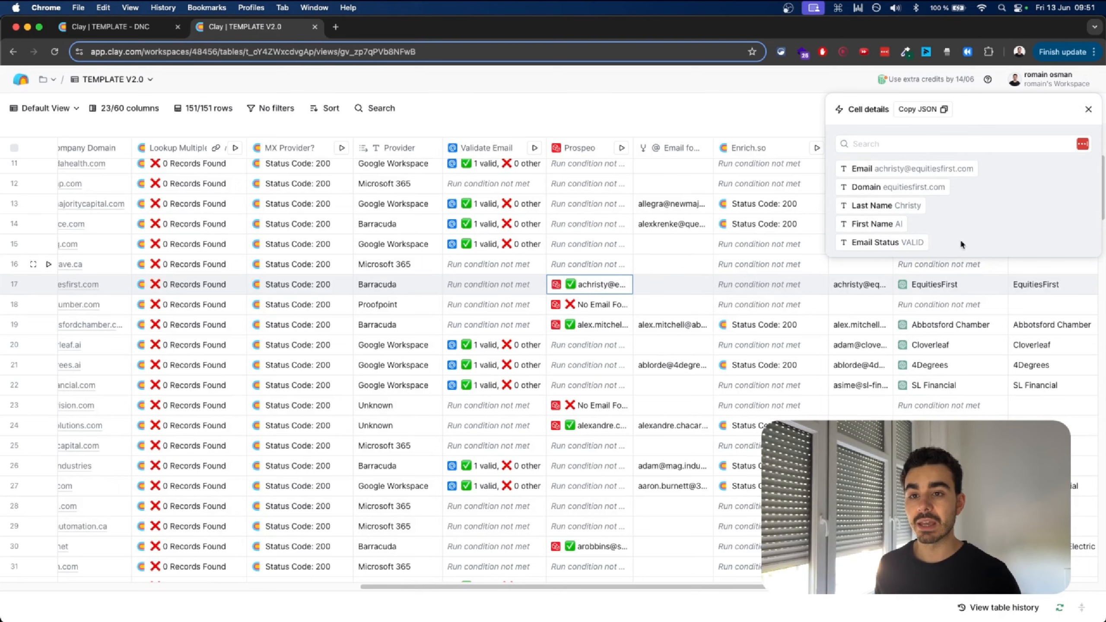
{"action": "left_click", "coordinate": [1088, 111]}
{"action": "scroll", "coordinate": [684, 384], "scroll_direction": "right", "scroll_amount": 1}
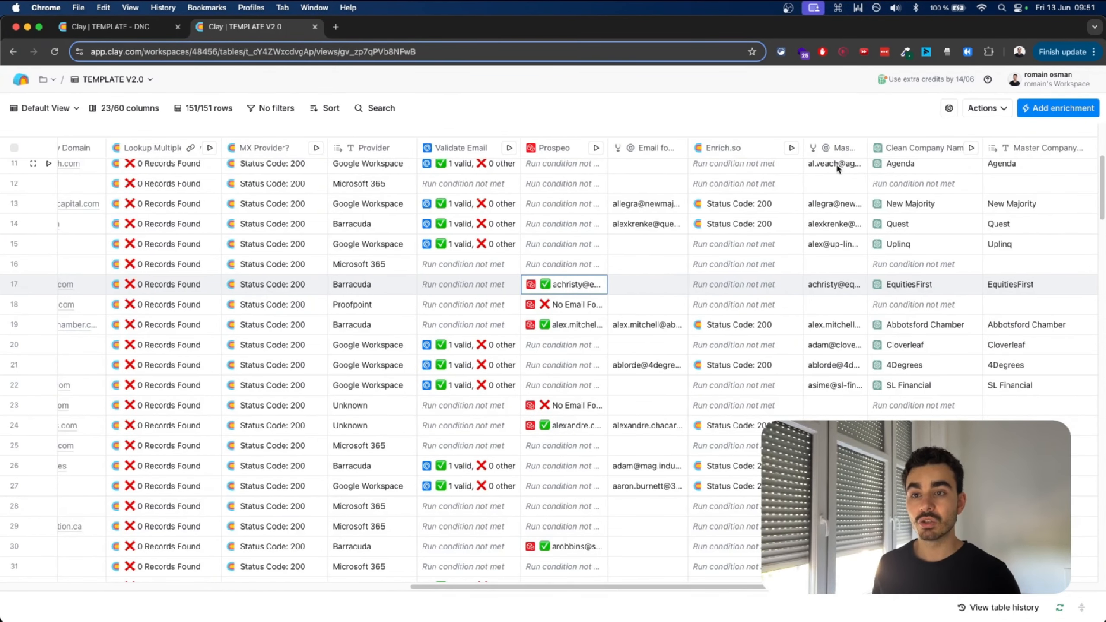
{"action": "scroll", "coordinate": [830, 298], "scroll_direction": "right", "scroll_amount": 5}
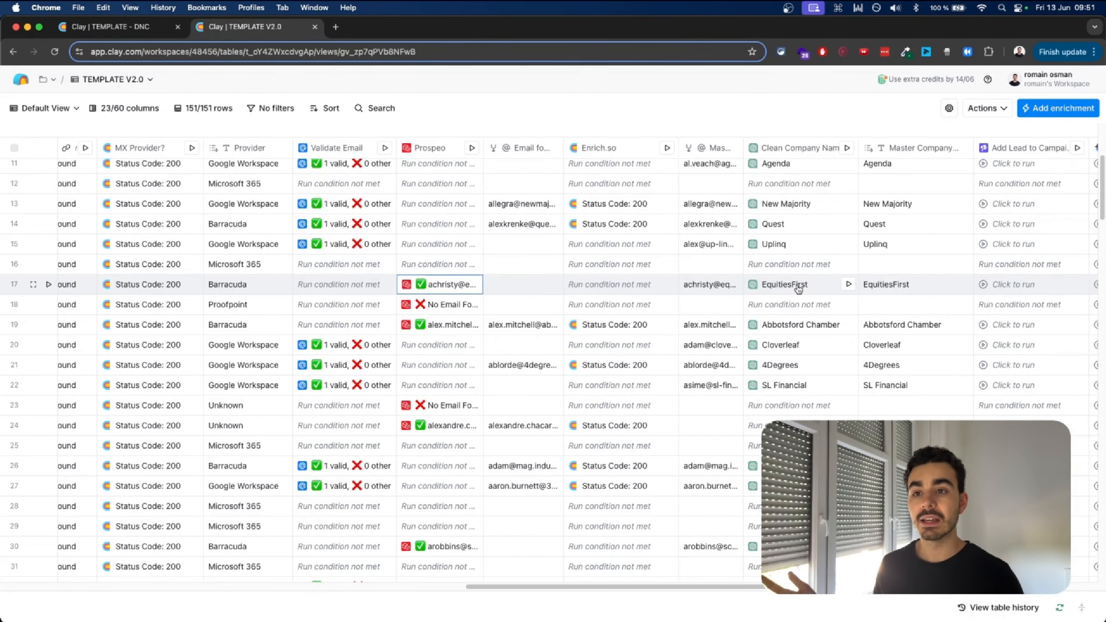
- Inspect the Email Status in the row 19 Prospeo cell details and close them
{"action": "scroll", "coordinate": [775, 379], "scroll_direction": "left", "scroll_amount": 1}
{"action": "scroll", "coordinate": [775, 378], "scroll_direction": "left", "scroll_amount": 2}
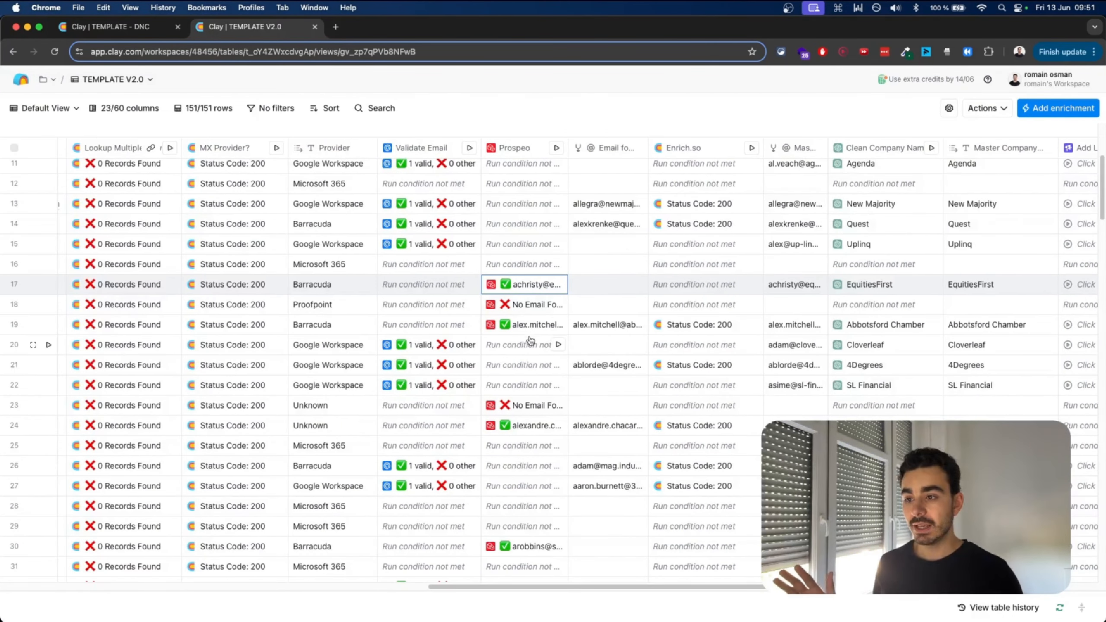
{"action": "left_click", "coordinate": [519, 331]}
{"action": "left_click", "coordinate": [519, 330]}
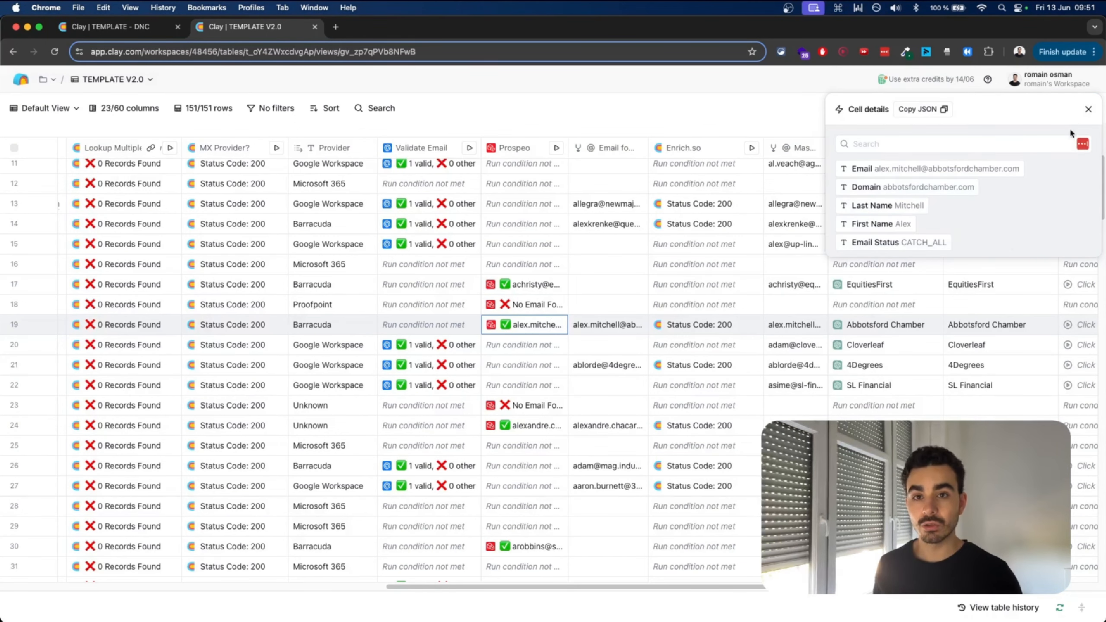
{"action": "left_click", "coordinate": [1088, 109]}
- Inspect the Enrich.so cell details for rows 19 and 24, checking the validation status of each email
{"action": "scroll", "coordinate": [585, 286], "scroll_direction": "down", "scroll_amount": 2}
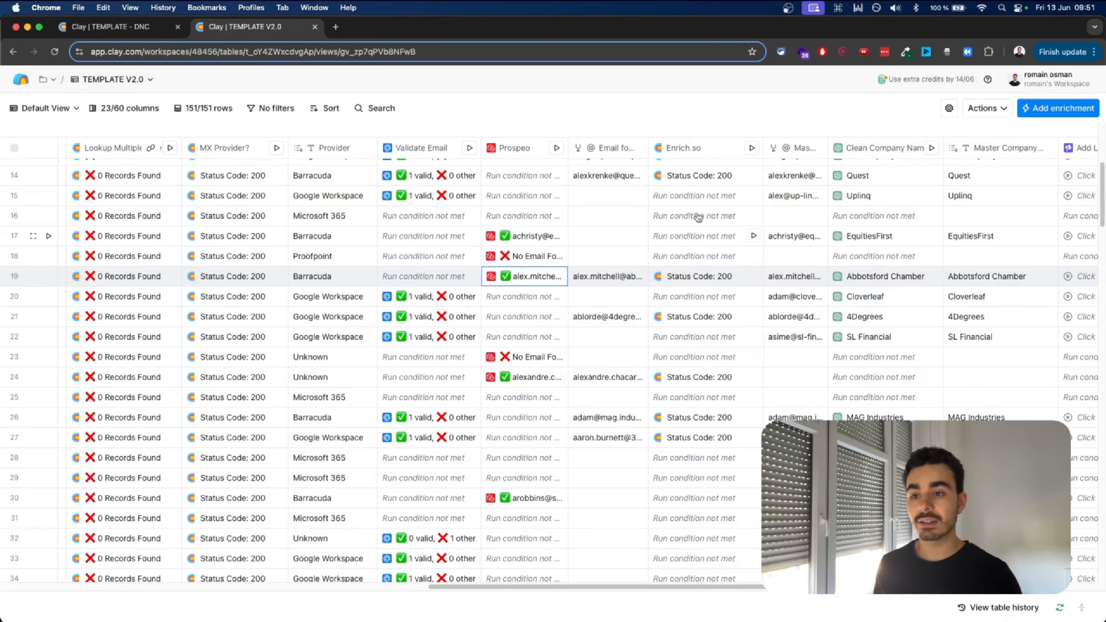
{"action": "left_click", "coordinate": [685, 283]}
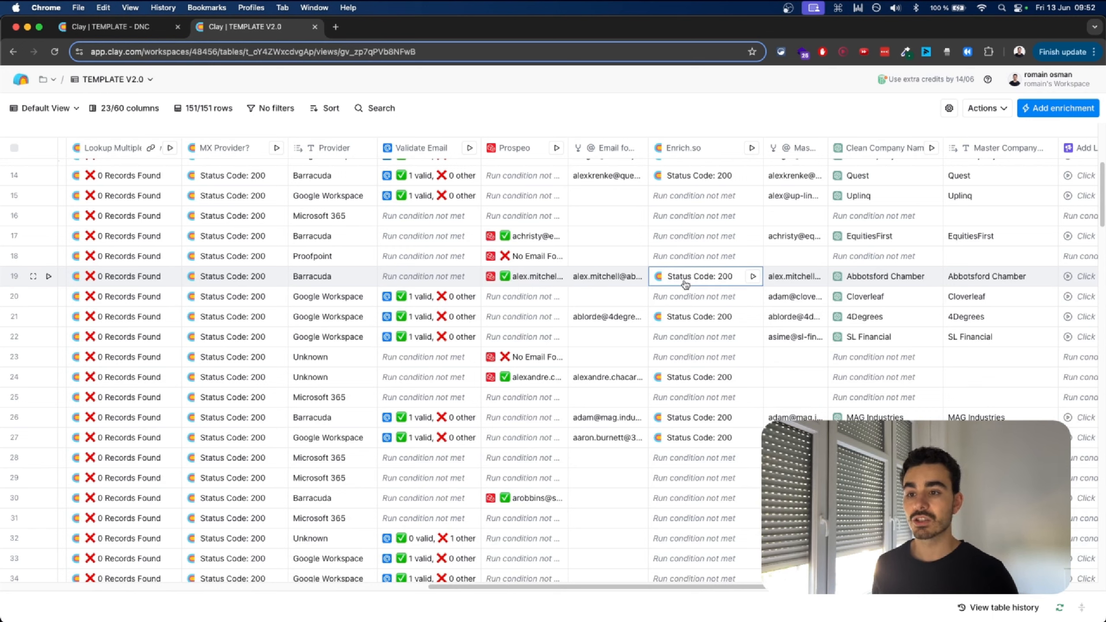
{"action": "left_click", "coordinate": [685, 283]}
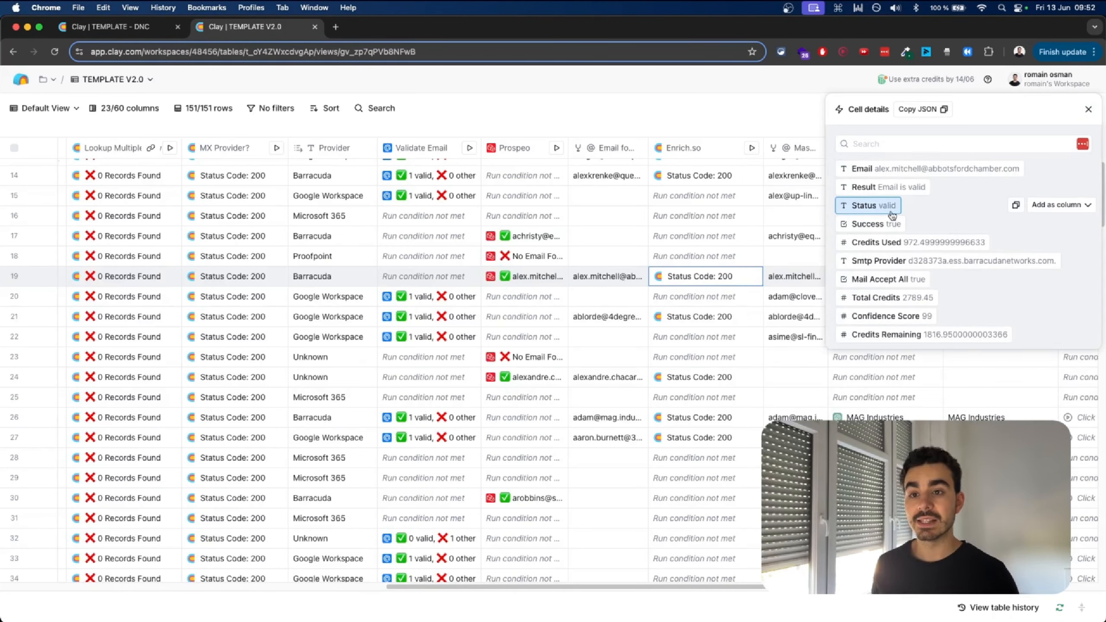
{"action": "key", "text": "Escape"}
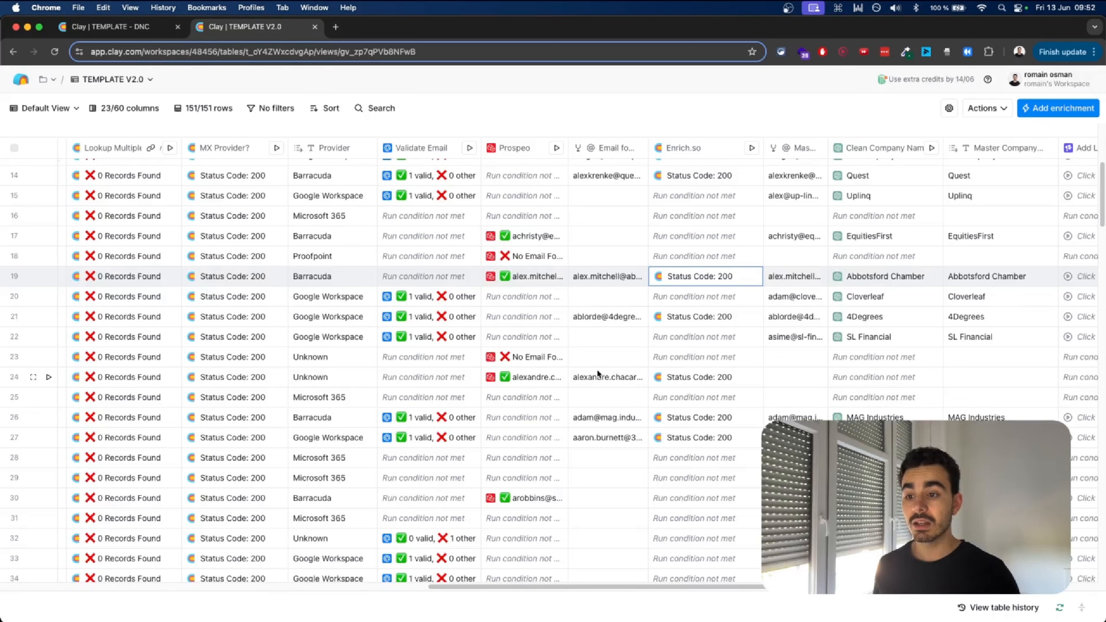
{"action": "left_click", "coordinate": [707, 383]}
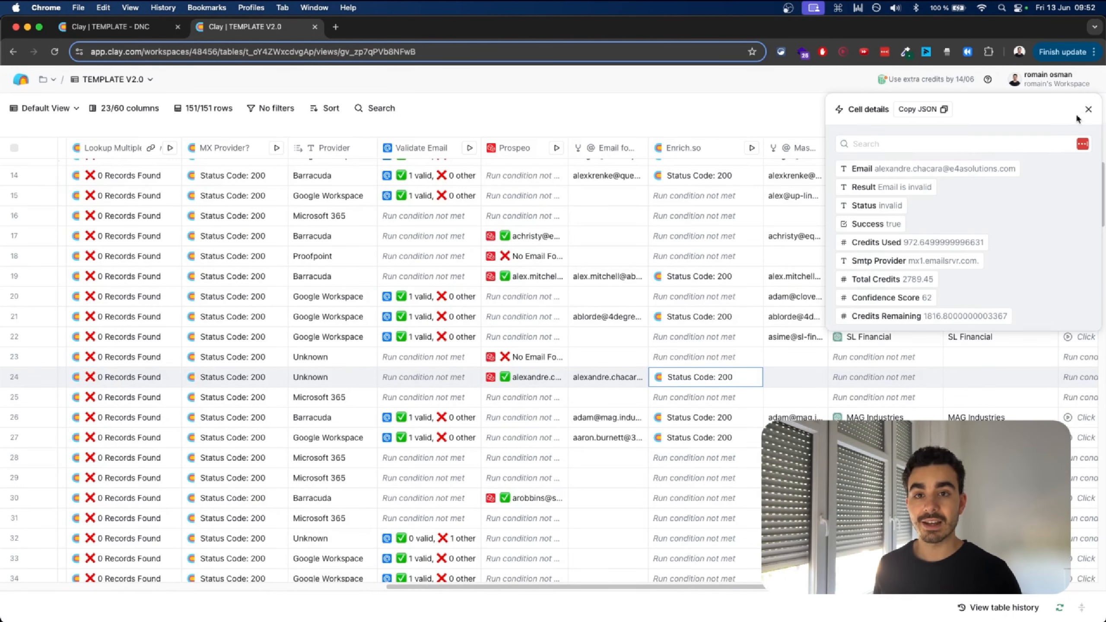
{"action": "left_click", "coordinate": [1088, 109]}
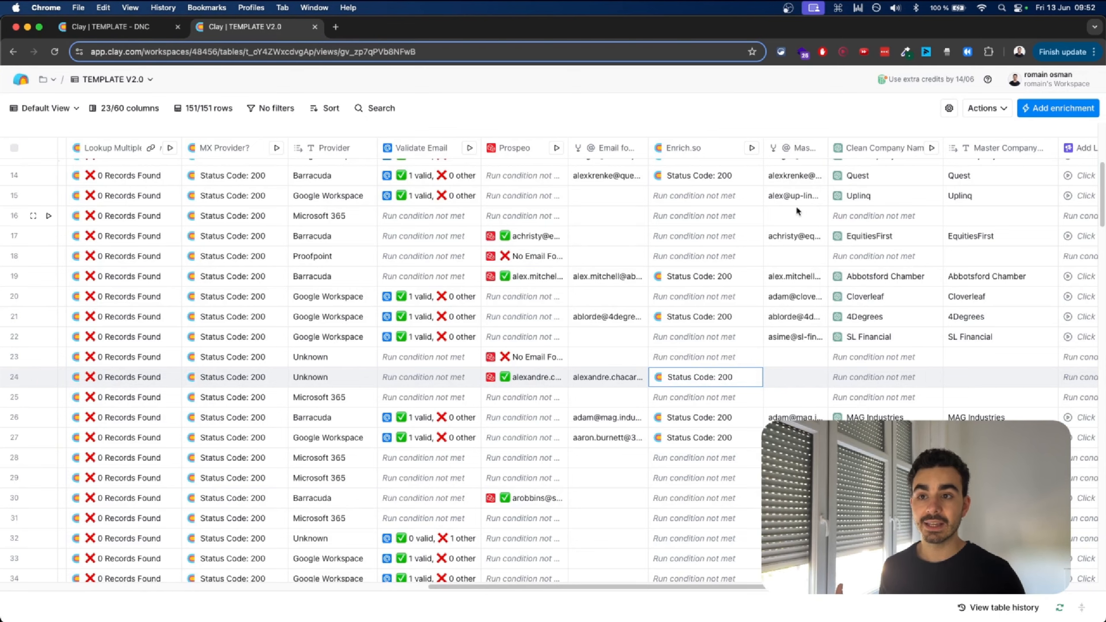
- Review the processed leads down to row 40 and across the columns from Company Domain and Lookup Multiple Rows to Add Lead to Campaign and Claygent
{"action": "scroll", "coordinate": [787, 400], "scroll_direction": "down", "scroll_amount": 5}
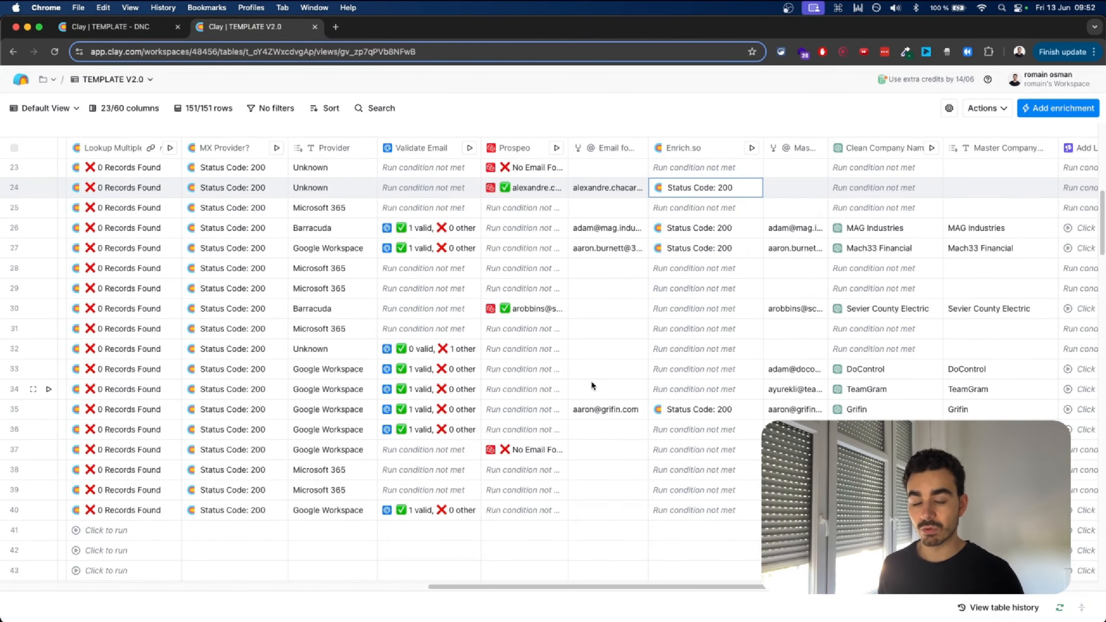
{"action": "scroll", "coordinate": [794, 363], "scroll_direction": "up", "scroll_amount": 10}
{"action": "scroll", "coordinate": [794, 363], "scroll_direction": "left", "scroll_amount": 4}
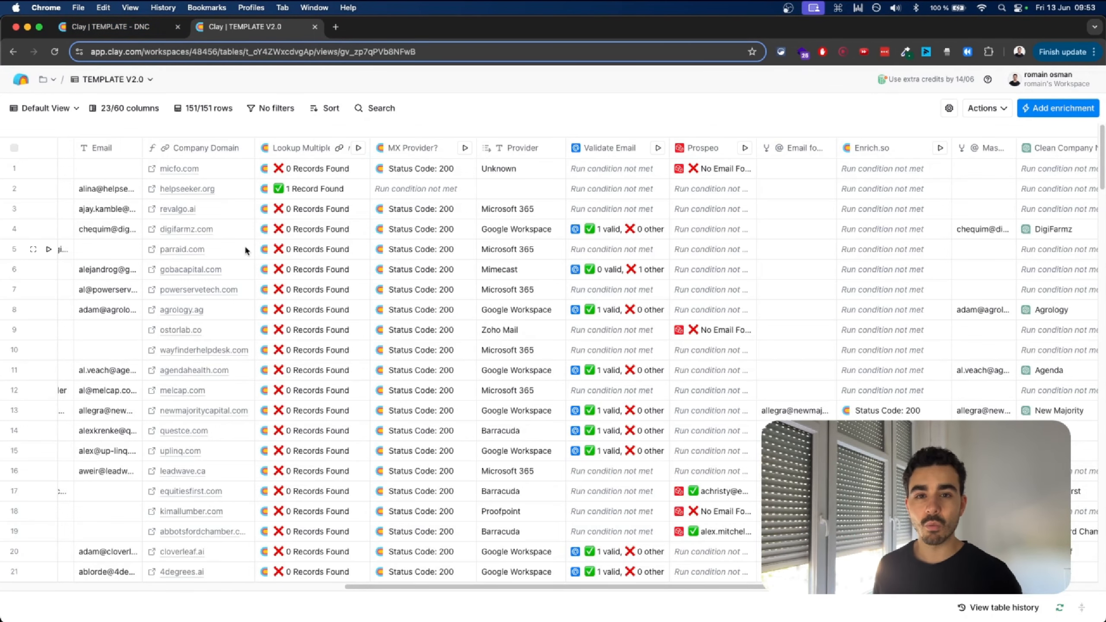
{"action": "scroll", "coordinate": [494, 181], "scroll_direction": "right", "scroll_amount": 7}
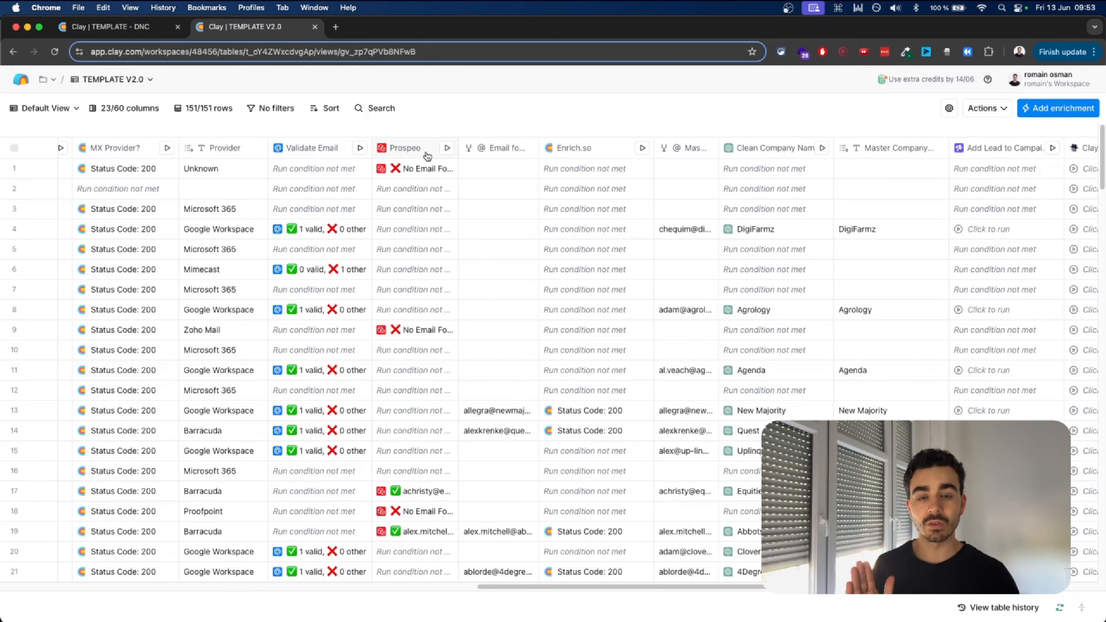
{"action": "scroll", "coordinate": [554, 289], "scroll_direction": "right", "scroll_amount": 3}
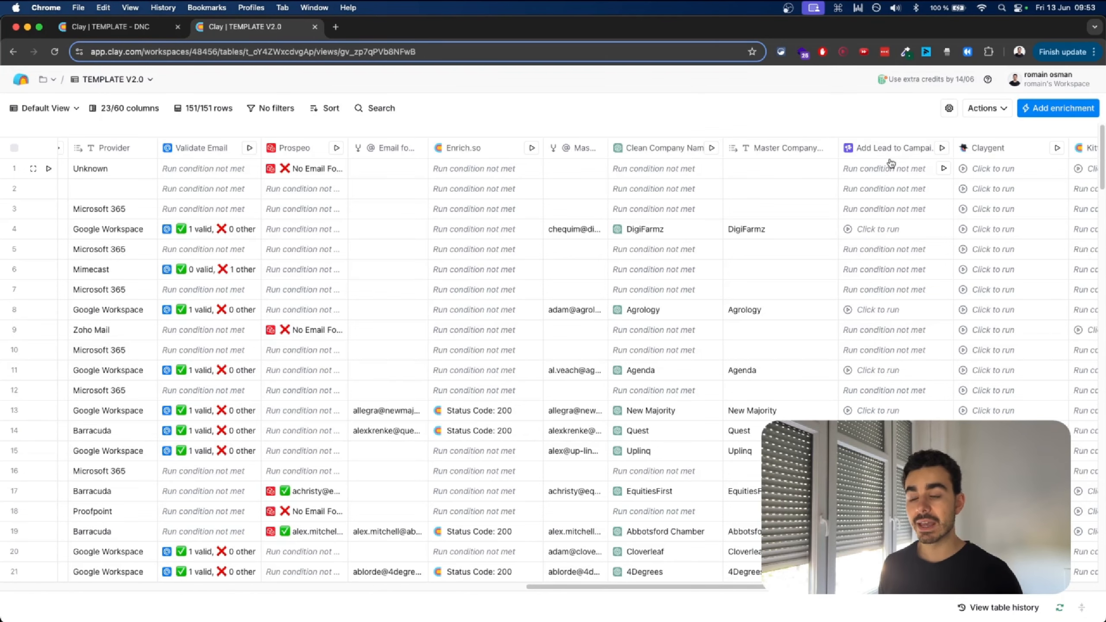
{"action": "scroll", "coordinate": [723, 417], "scroll_direction": "left", "scroll_amount": 1}
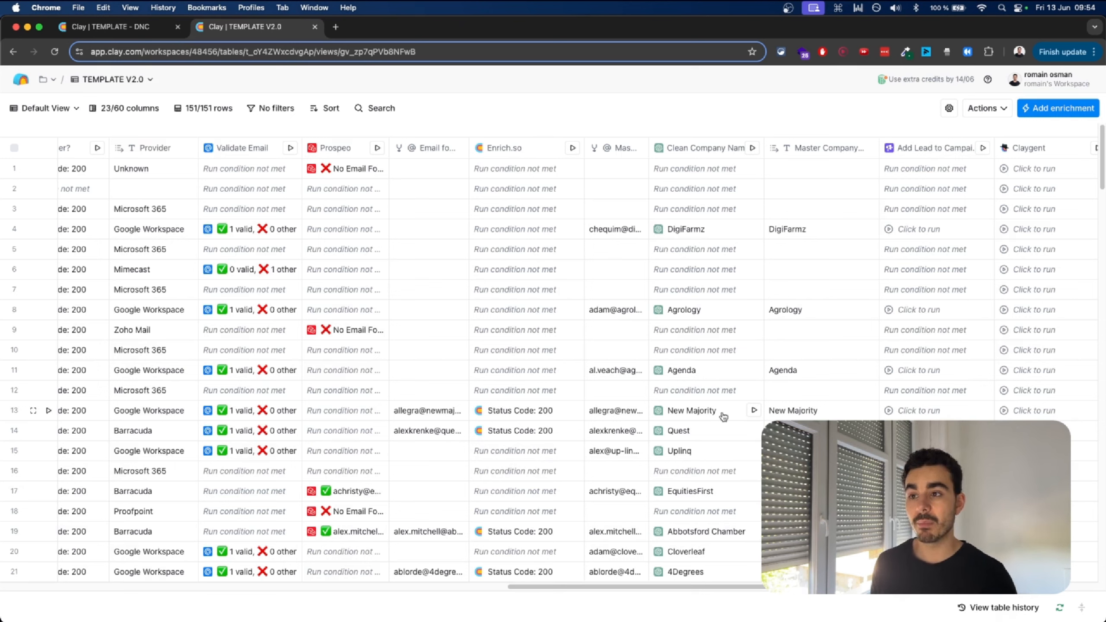
{"action": "scroll", "coordinate": [748, 349], "scroll_direction": "right", "scroll_amount": 3}
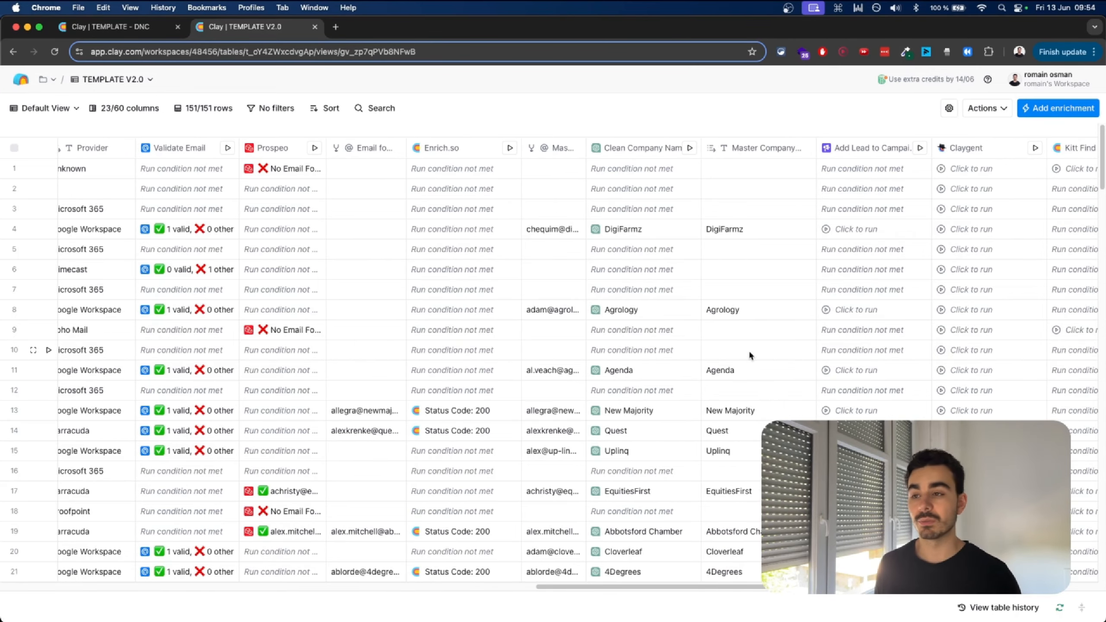